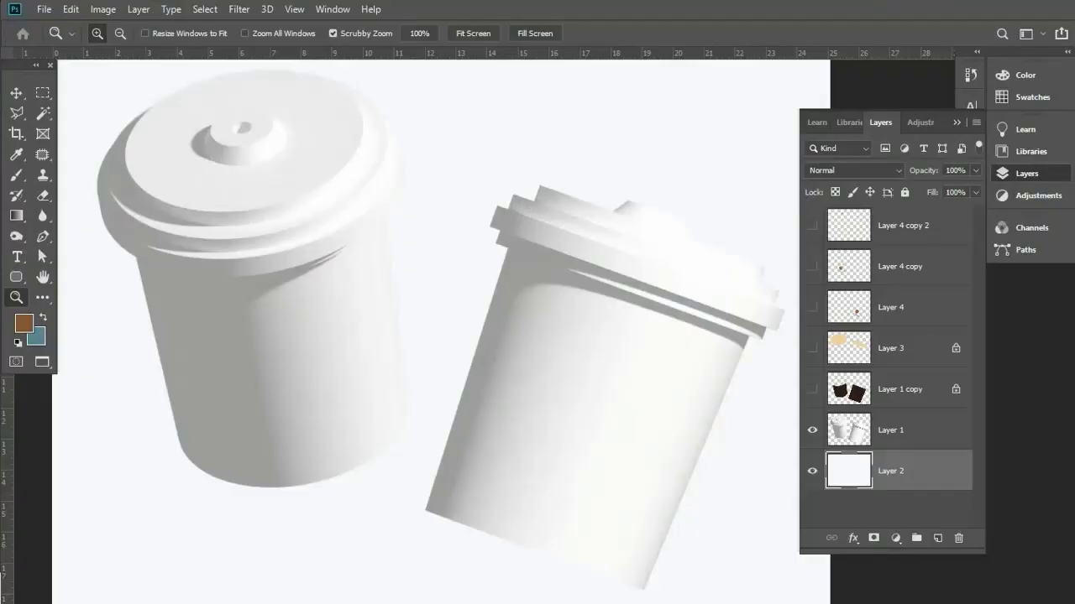
Show the hidden layers Layer 1 copy, Layer 3, Layer 4, Layer 4 copy and Layer 4 copy 2.
{"action": "left_click", "coordinate": [812, 390]}
{"action": "left_click", "coordinate": [811, 349]}
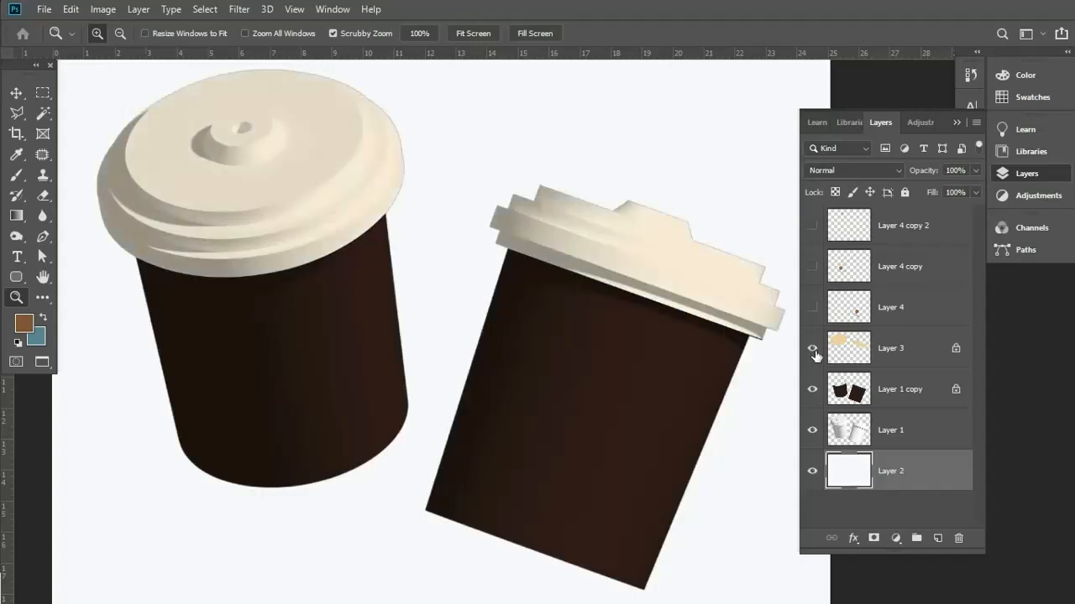
{"action": "left_click", "coordinate": [812, 308]}
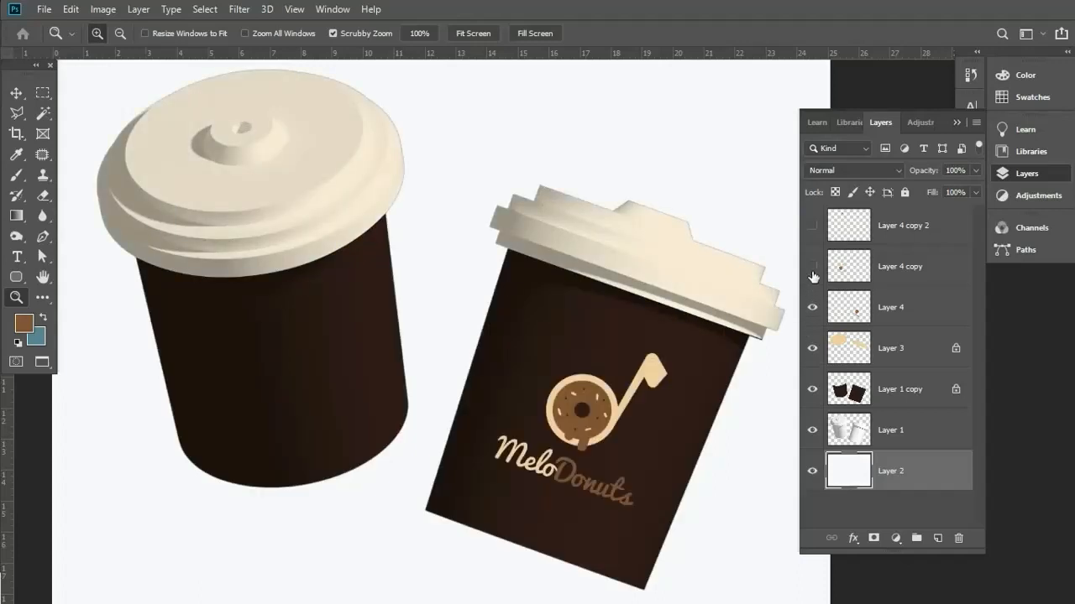
{"action": "left_click", "coordinate": [812, 267]}
{"action": "left_click", "coordinate": [812, 227]}
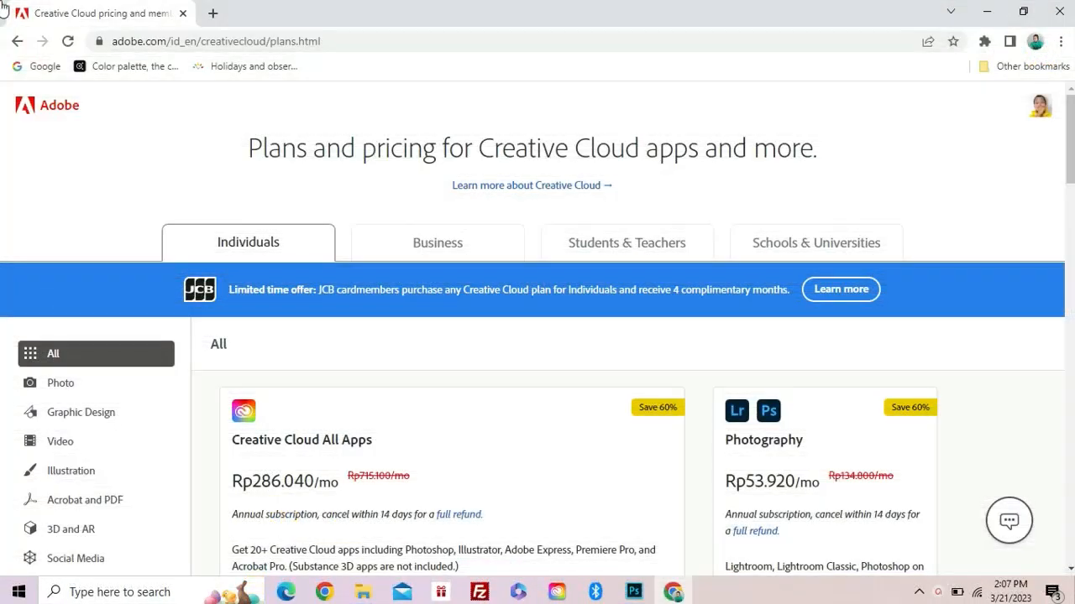
Review the individual app plans and their prices on Adobe's Creative Cloud plans page in the browser.
{"action": "scroll", "coordinate": [397, 388], "scroll_direction": "down", "scroll_amount": 3}
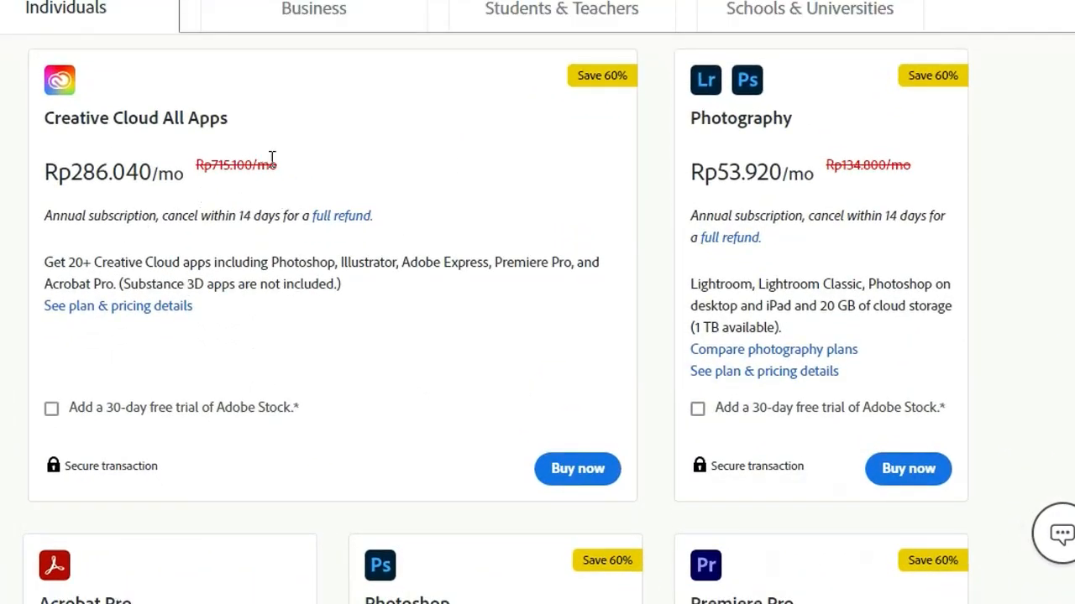
{"action": "scroll", "coordinate": [280, 161], "scroll_direction": "down", "scroll_amount": 4}
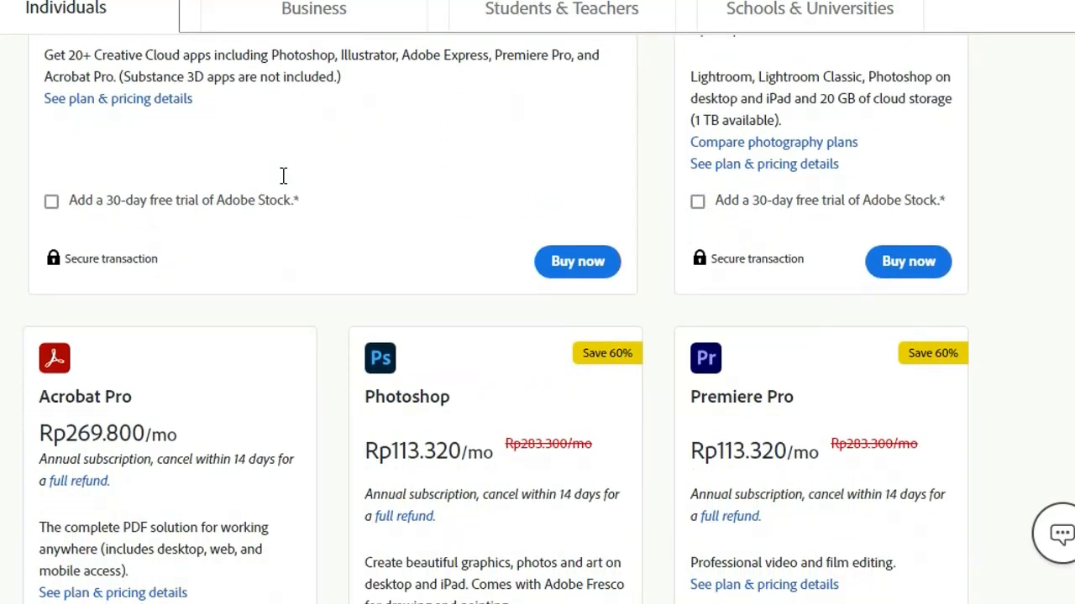
{"action": "scroll", "coordinate": [636, 276], "scroll_direction": "down", "scroll_amount": 1}
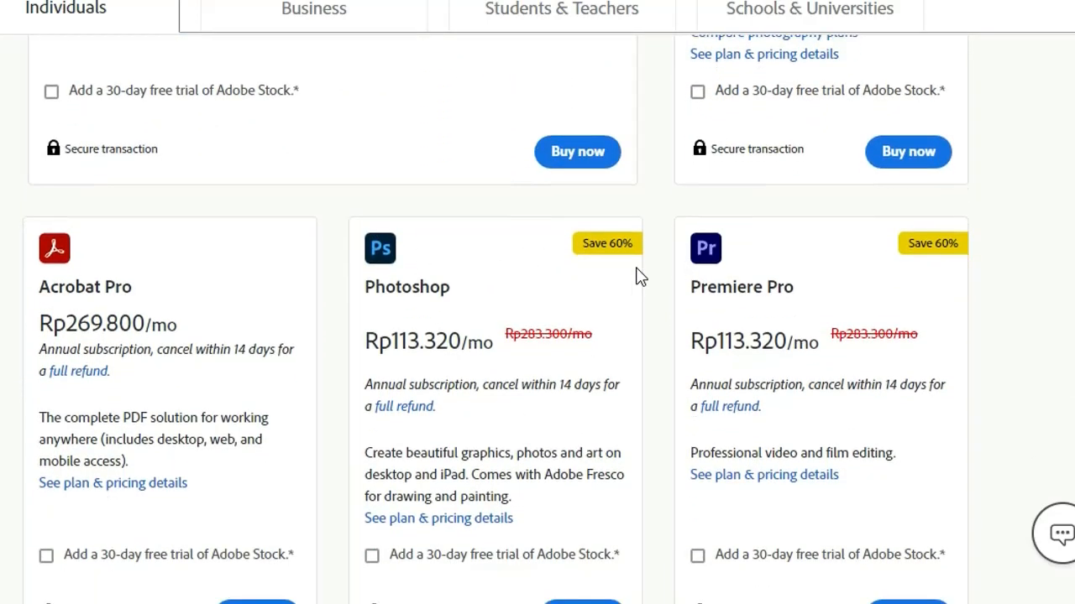
{"action": "scroll", "coordinate": [636, 276], "scroll_direction": "down", "scroll_amount": 2}
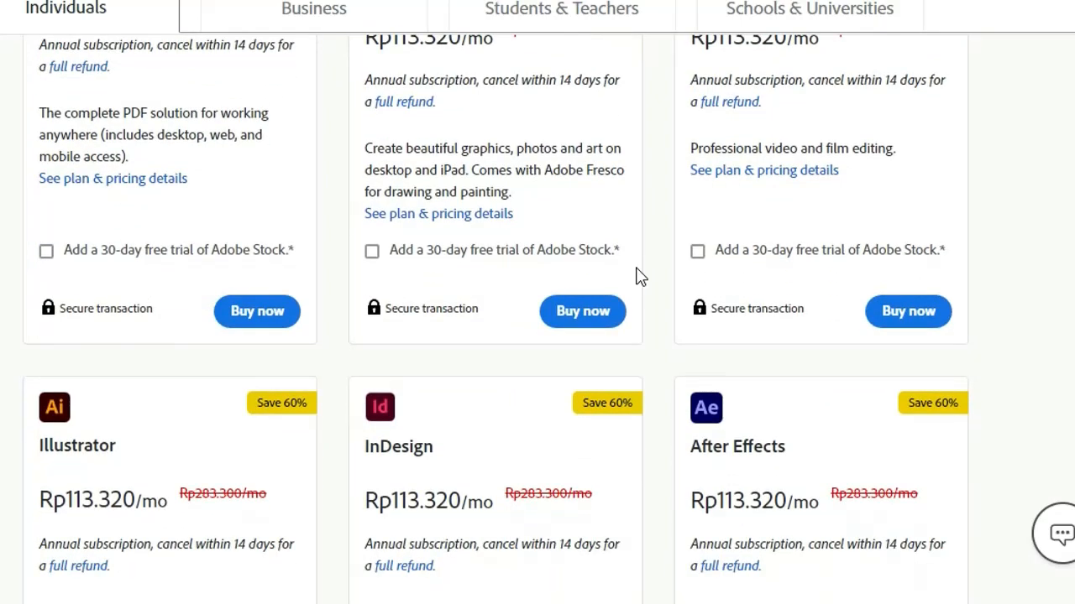
{"action": "scroll", "coordinate": [635, 276], "scroll_direction": "down", "scroll_amount": 1}
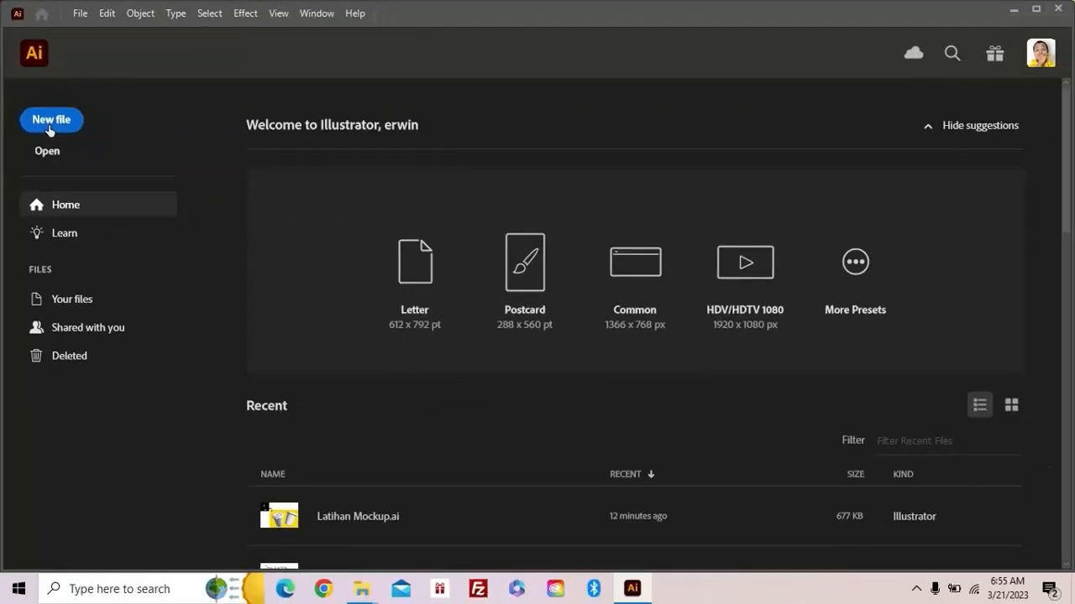
Switch to Illustrator and create a new landscape document 1280 px wide and 720 px high.
{"action": "left_click", "coordinate": [49, 124]}
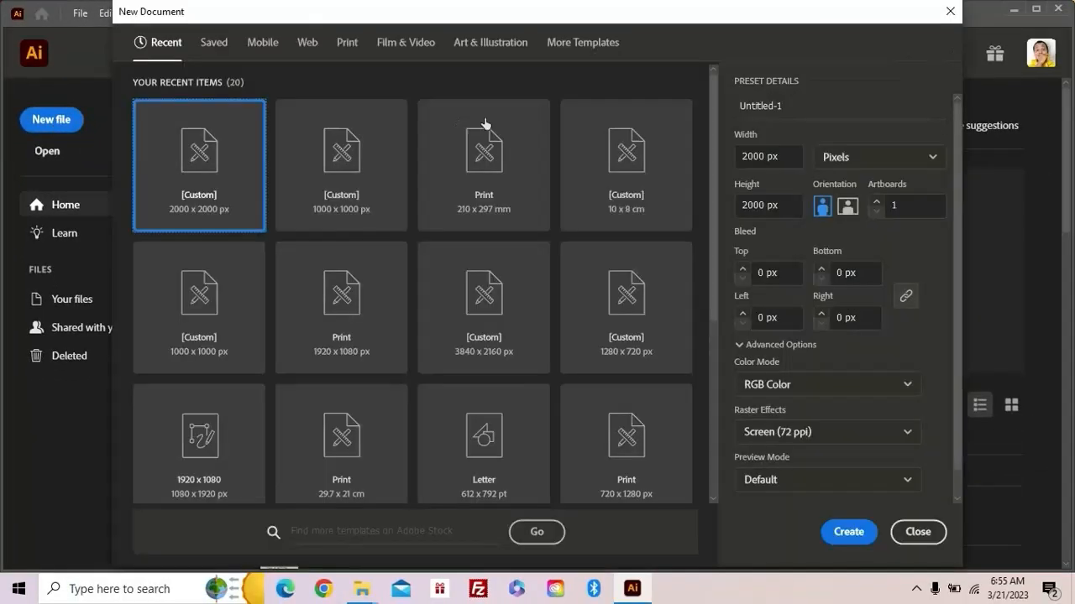
{"action": "left_click", "coordinate": [739, 160]}
{"action": "type", "text": "12"}
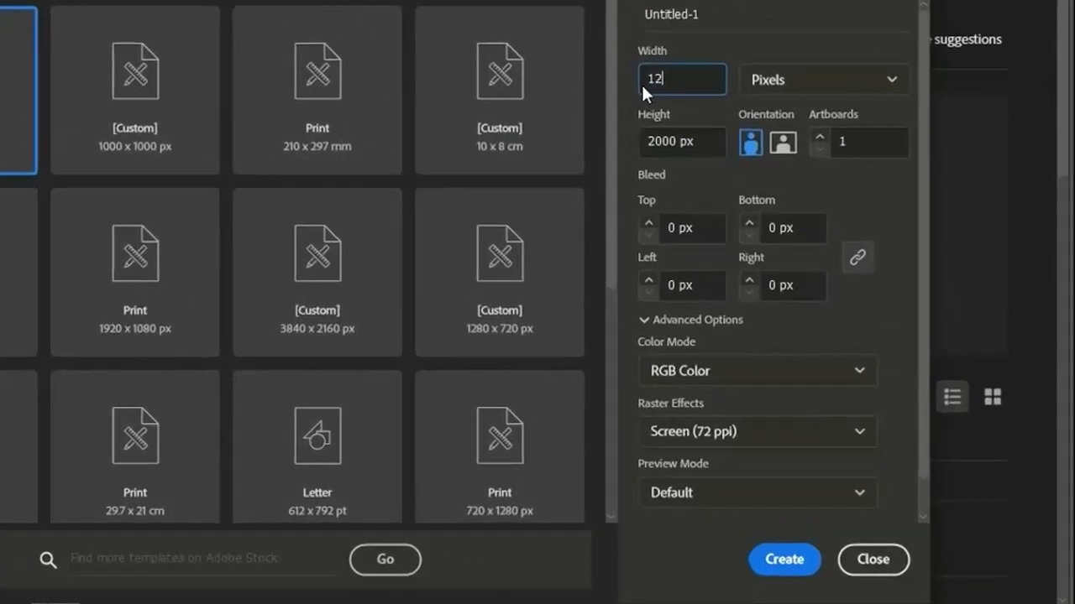
{"action": "type", "text": "80"}
{"action": "key", "text": "Tab"}
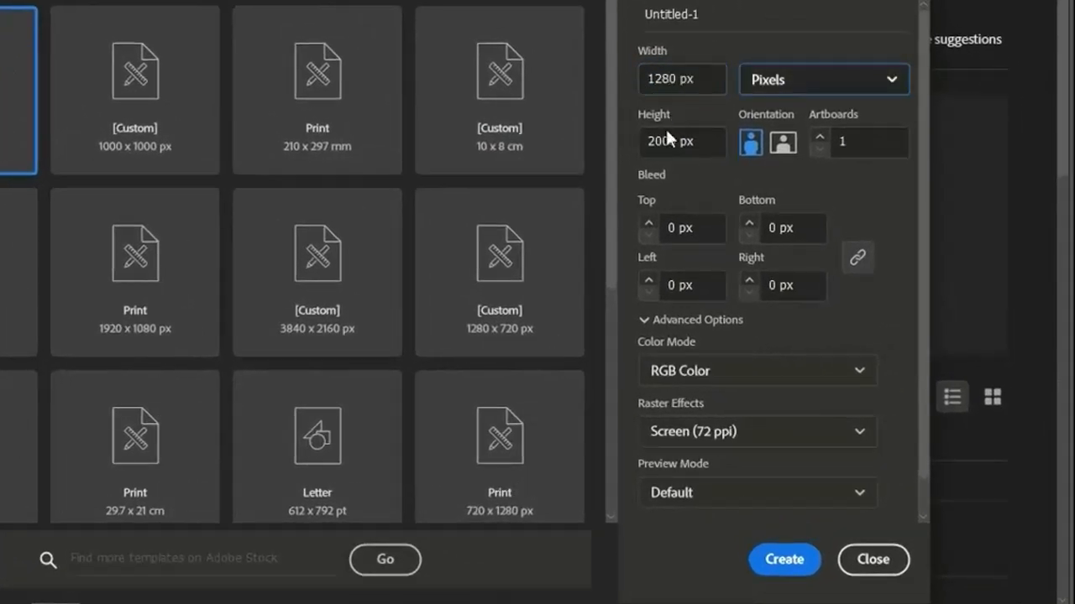
{"action": "left_click_drag", "start_coordinate": [688, 134], "coordinate": [637, 140]}
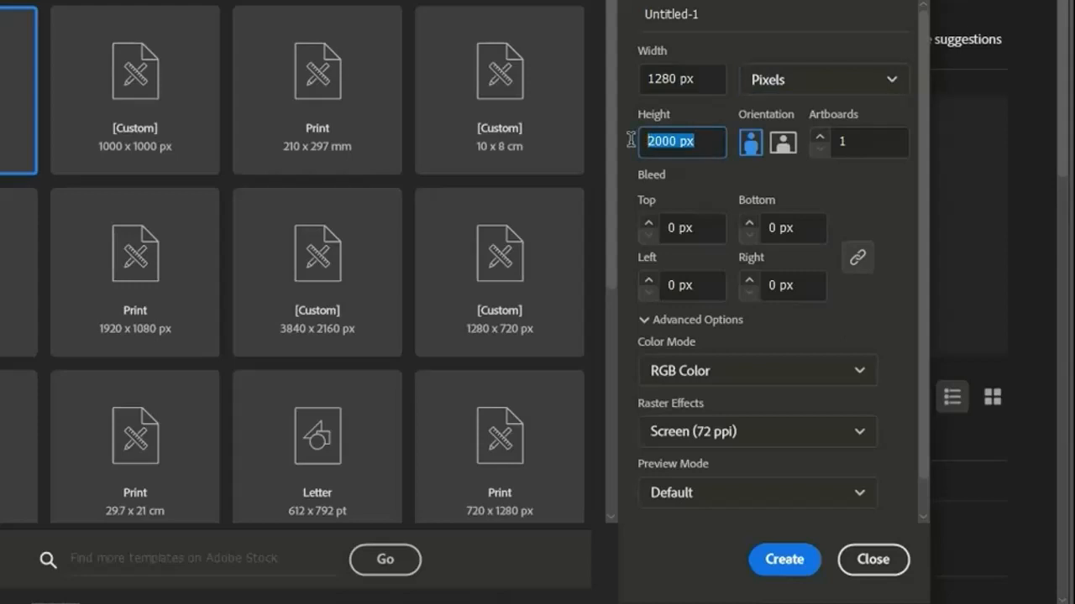
{"action": "type", "text": "720"}
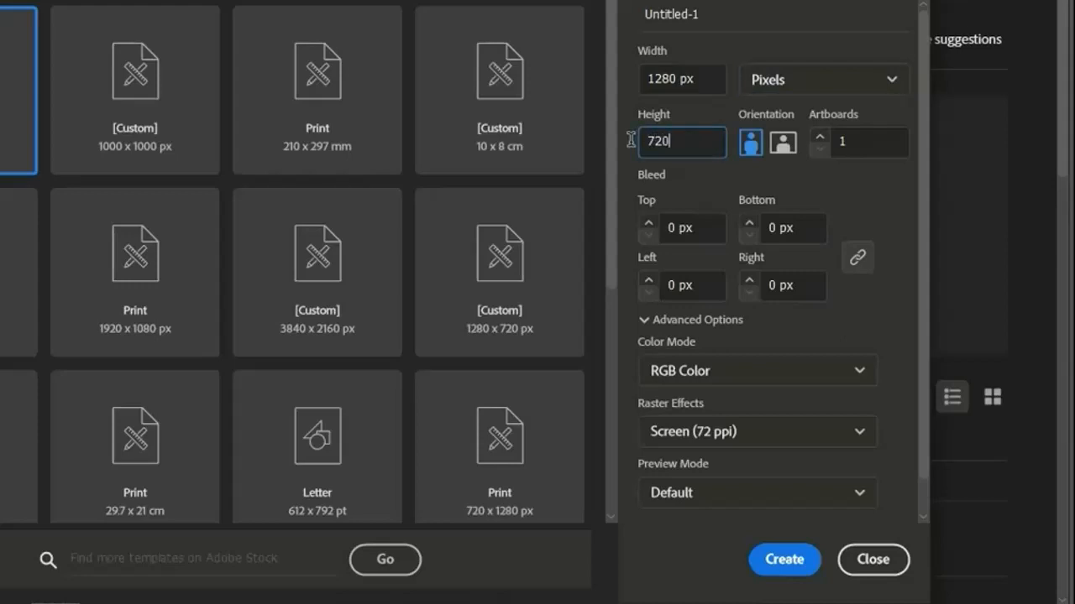
{"action": "left_click", "coordinate": [737, 45]}
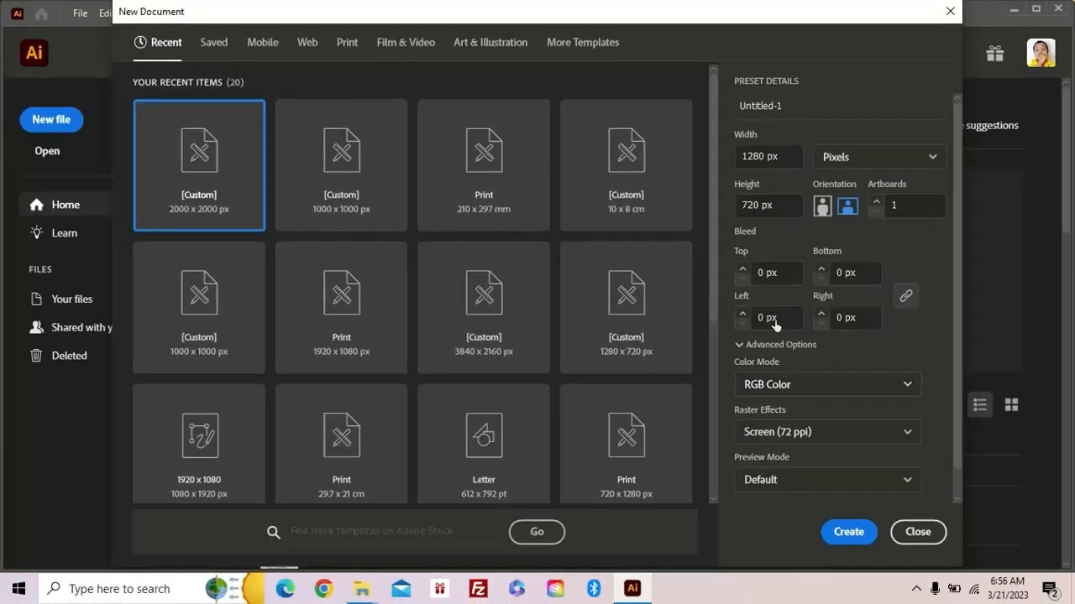
{"action": "left_click", "coordinate": [859, 540]}
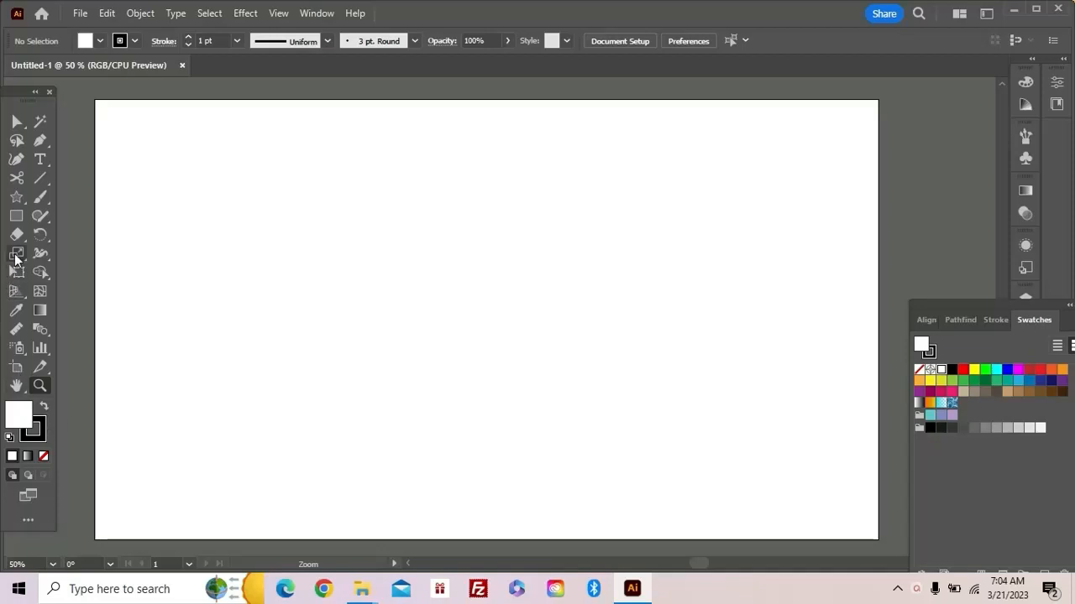
Draw a tall rectangle near the middle of the artboard with no fill and a 10 pt black stroke.
{"action": "key", "text": "p"}
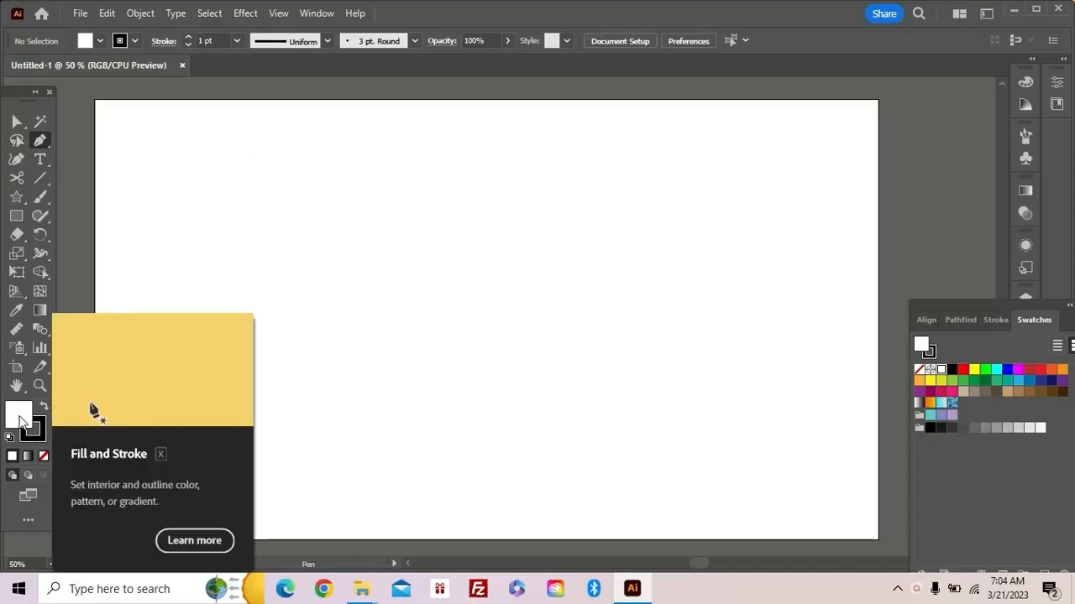
{"action": "left_click", "coordinate": [41, 455]}
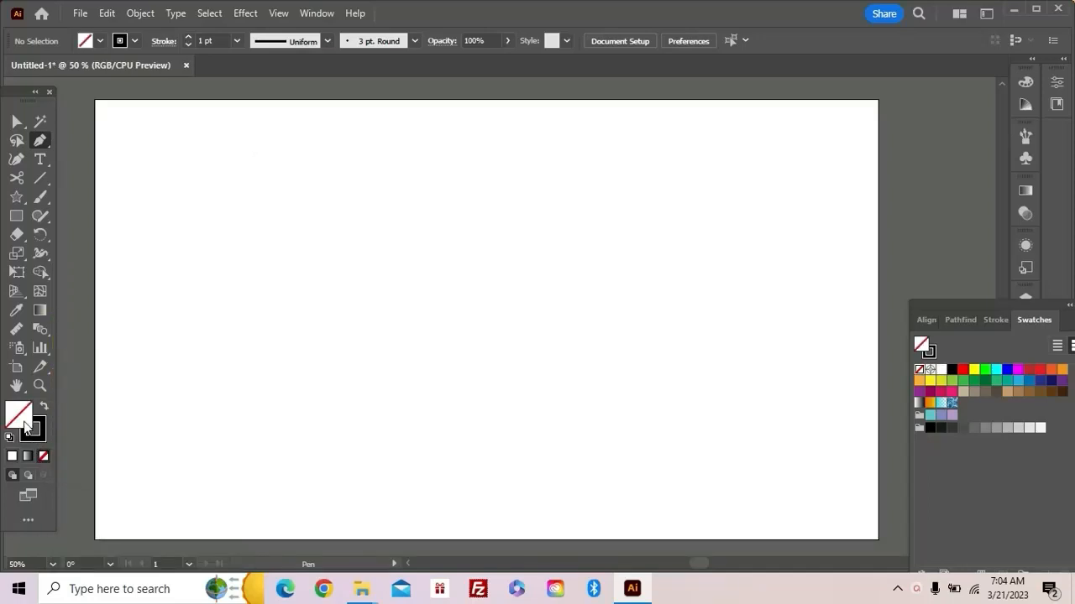
{"action": "left_click", "coordinate": [40, 440]}
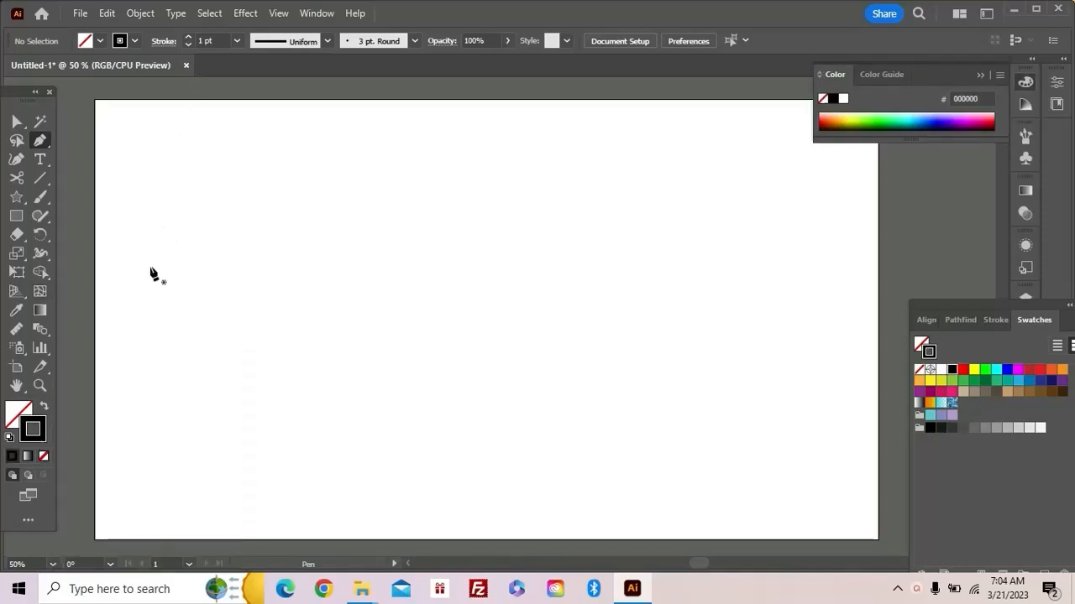
{"action": "left_click", "coordinate": [238, 41]}
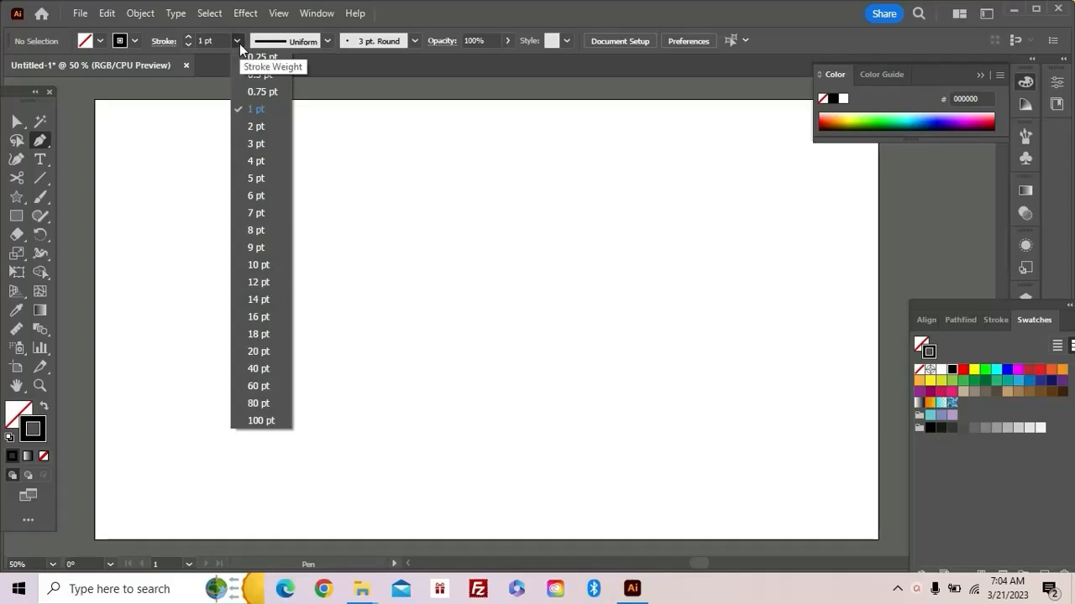
{"action": "left_click", "coordinate": [253, 265]}
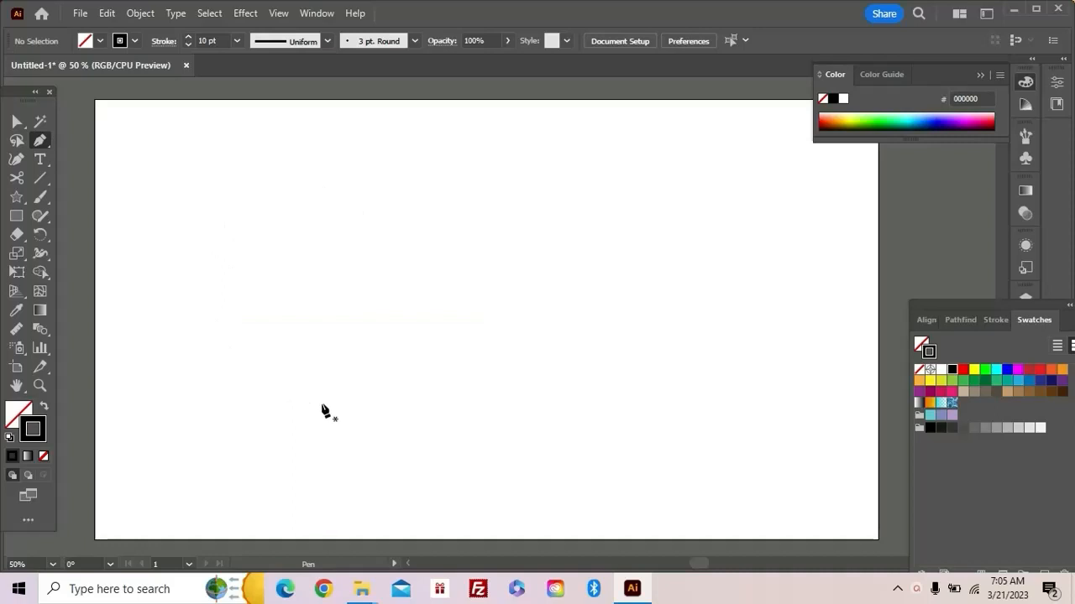
{"action": "left_click", "coordinate": [15, 220]}
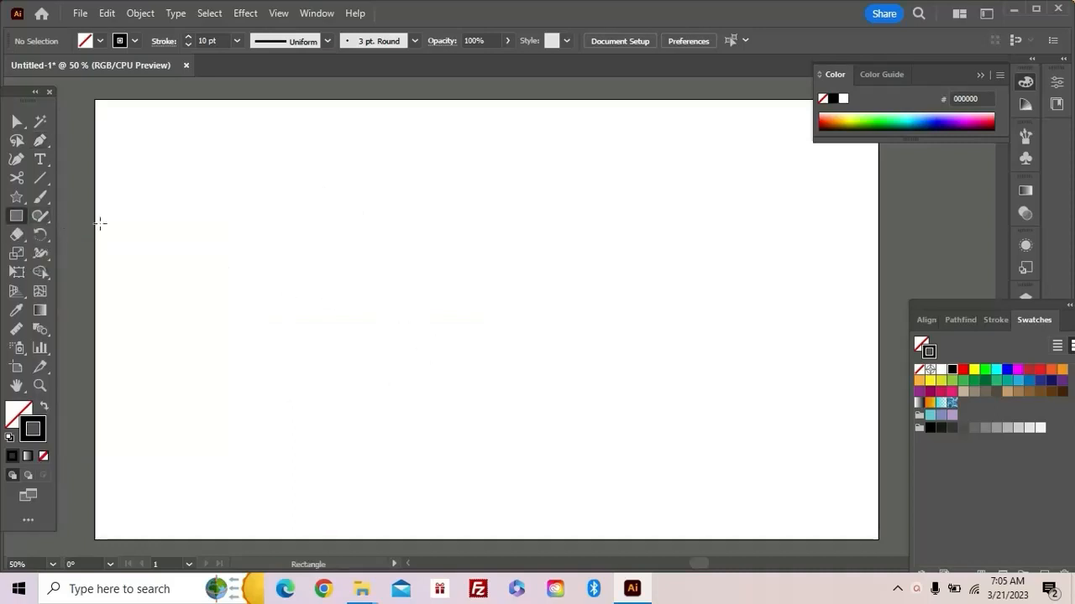
{"action": "left_click_drag", "start_coordinate": [379, 191], "coordinate": [544, 443]}
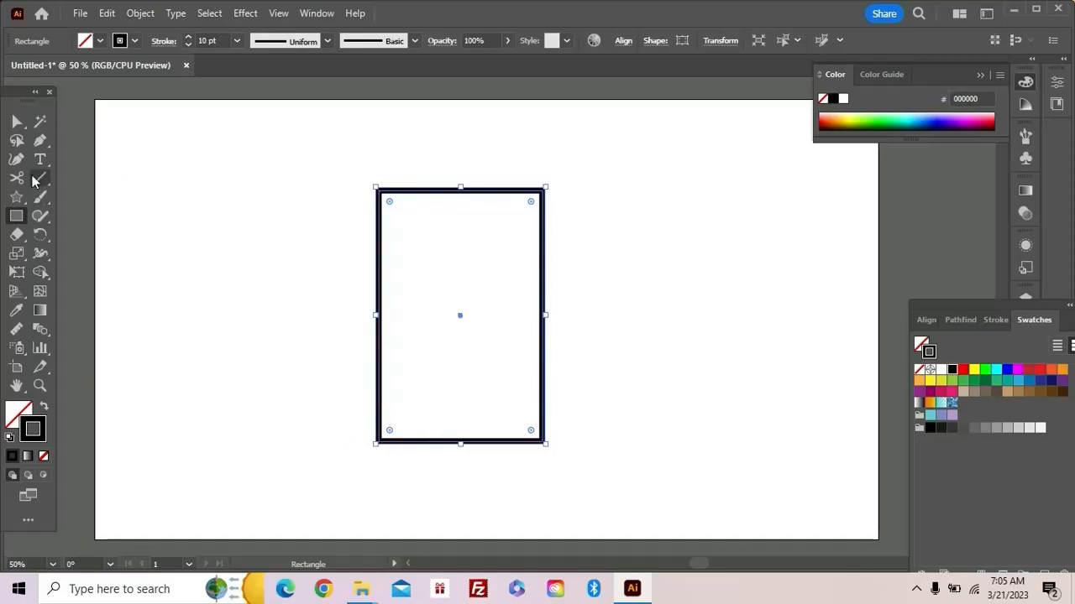
Nudge only the rectangle's lower-left corner point inward to slant the left side like a cup.
{"action": "left_click", "coordinate": [17, 124]}
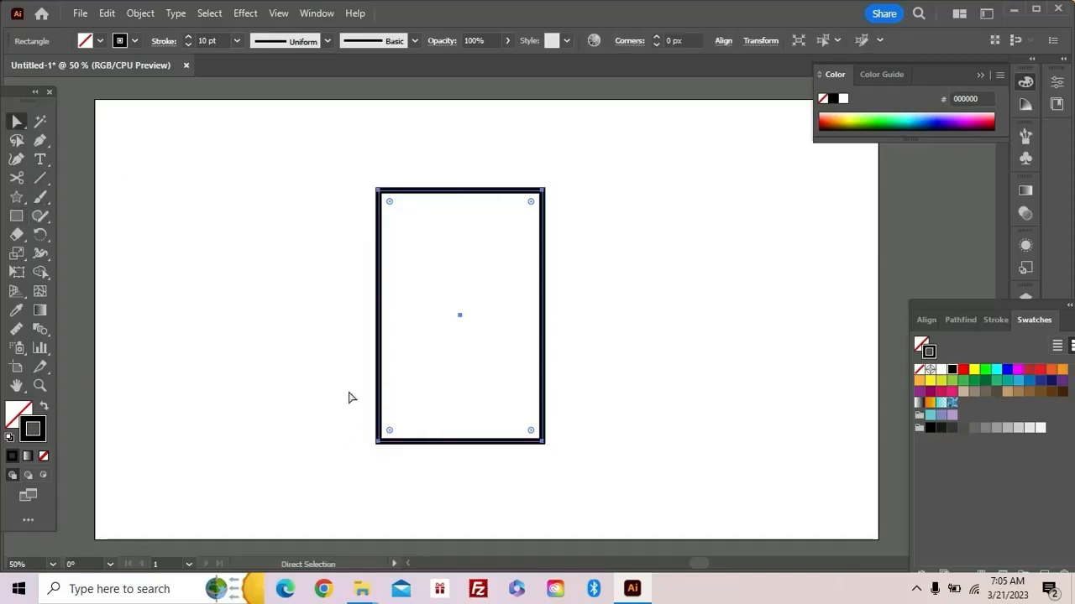
{"action": "left_click_drag", "start_coordinate": [352, 423], "coordinate": [384, 448]}
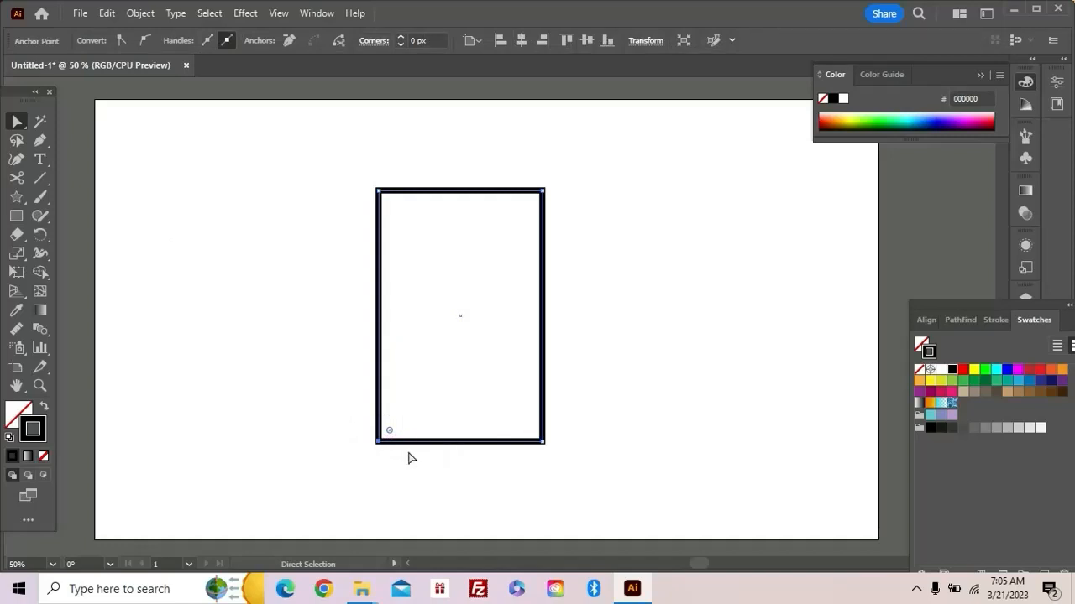
{"action": "key", "text": "Right"}
{"action": "key", "text": "Right"}
{"action": "key", "text": "Right"}
{"action": "key", "text": "Right"}
{"action": "key", "text": "Right"}
{"action": "key", "text": "Right"}
{"action": "key", "text": "Right"}
{"action": "key", "text": "Right"}
{"action": "key", "text": "Right"}
{"action": "key", "text": "Right"}
{"action": "key", "text": "Right"}
{"action": "key", "text": "Right"}
{"action": "key", "text": "Right"}
{"action": "key", "text": "Right"}
{"action": "key", "text": "Right"}
{"action": "key", "text": "Right"}
{"action": "key", "text": "Right"}
{"action": "key", "text": "Right"}
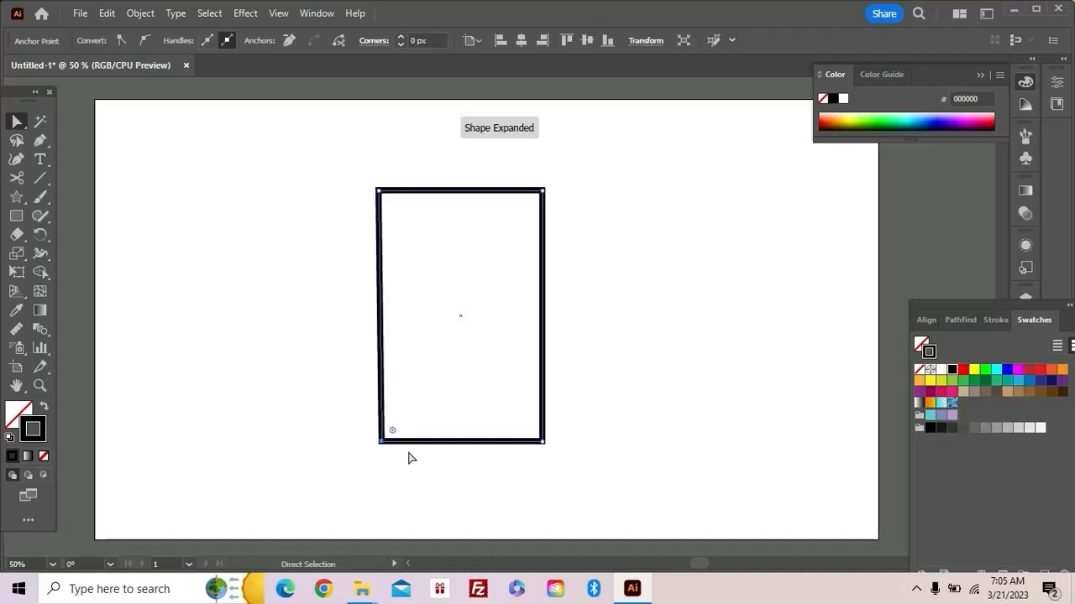
{"action": "key", "text": "Right"}
{"action": "key", "text": "Right"}
{"action": "key", "text": "Right"}
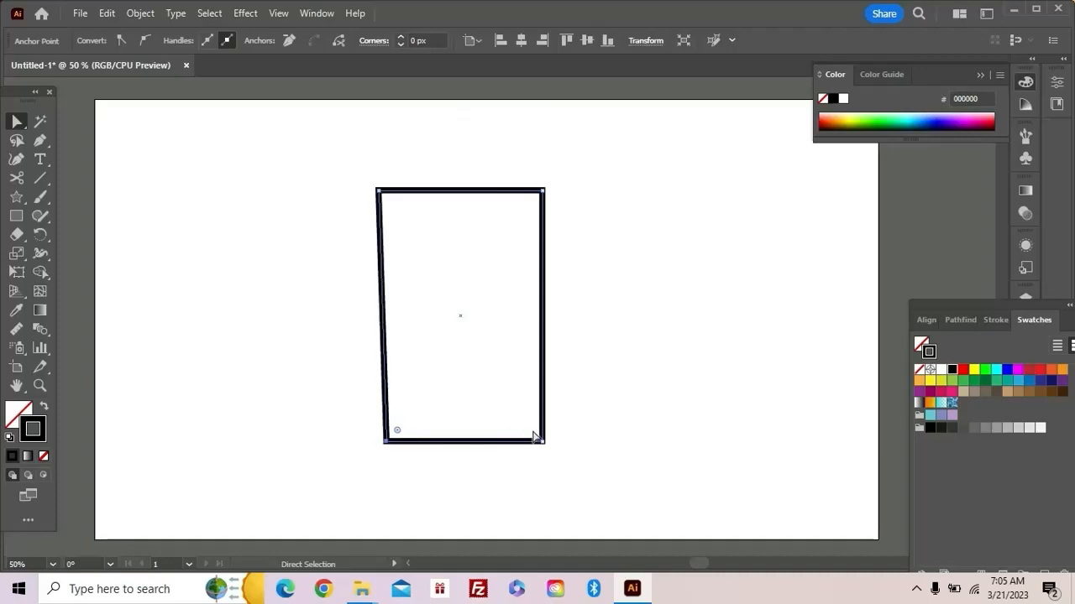
Nudge the lower-right corner point inward to match the opposite side's taper, and deselect the cup.
{"action": "left_click_drag", "start_coordinate": [567, 428], "coordinate": [531, 452]}
{"action": "key", "text": "Left"}
{"action": "key", "text": "Left"}
{"action": "key", "text": "Left"}
{"action": "key", "text": "Left"}
{"action": "key", "text": "Left"}
{"action": "key", "text": "Left"}
{"action": "key", "text": "Left"}
{"action": "key", "text": "Left"}
{"action": "key", "text": "Left"}
{"action": "key", "text": "Left"}
{"action": "key", "text": "Left"}
{"action": "key", "text": "Left"}
{"action": "key", "text": "Left"}
{"action": "key", "text": "Left"}
{"action": "key", "text": "Left"}
{"action": "key", "text": "Left"}
{"action": "key", "text": "Left"}
{"action": "key", "text": "Left"}
{"action": "key", "text": "Left"}
{"action": "key", "text": "Left"}
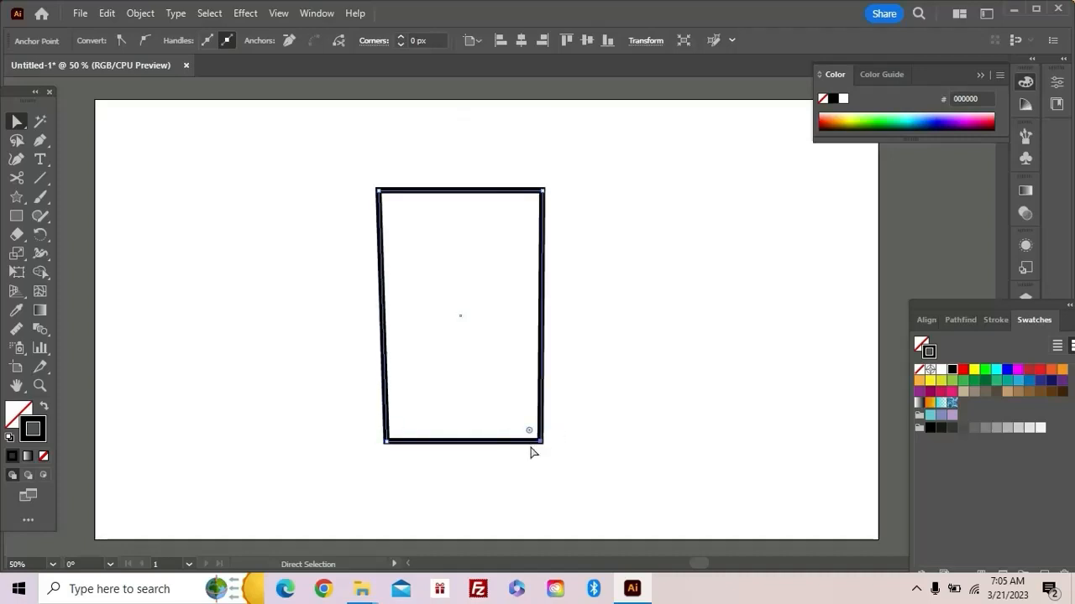
{"action": "key", "text": "Left"}
{"action": "key", "text": "Left"}
{"action": "key", "text": "Left"}
{"action": "key", "text": "Left"}
{"action": "key", "text": "Left"}
{"action": "key", "text": "Left"}
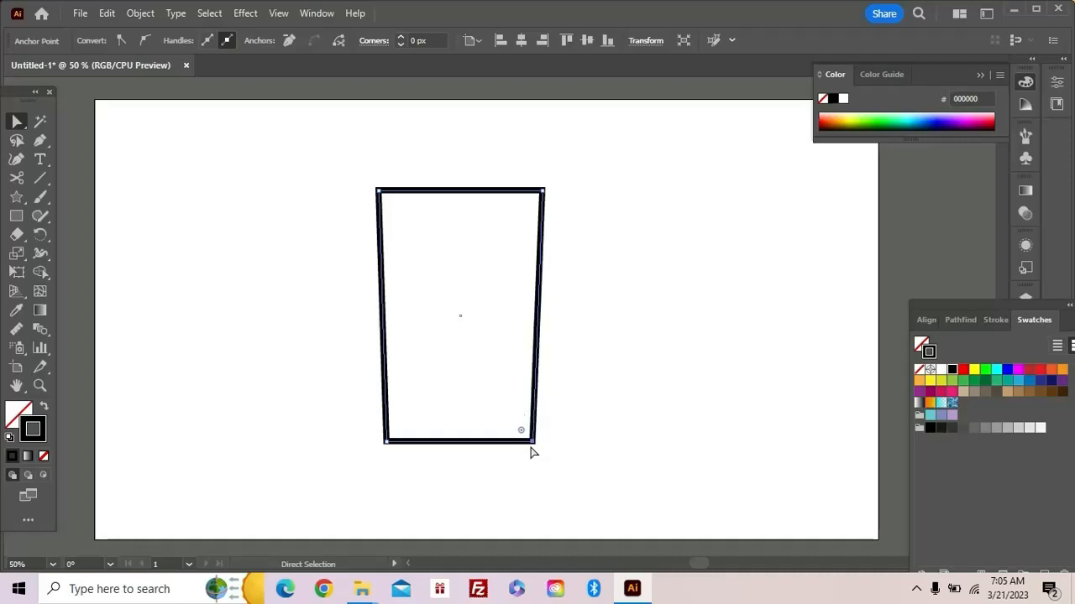
{"action": "left_click", "coordinate": [578, 366]}
Shorten the cup by moving only its top edge down, and deselect it.
{"action": "left_click_drag", "start_coordinate": [588, 305], "coordinate": [590, 347]}
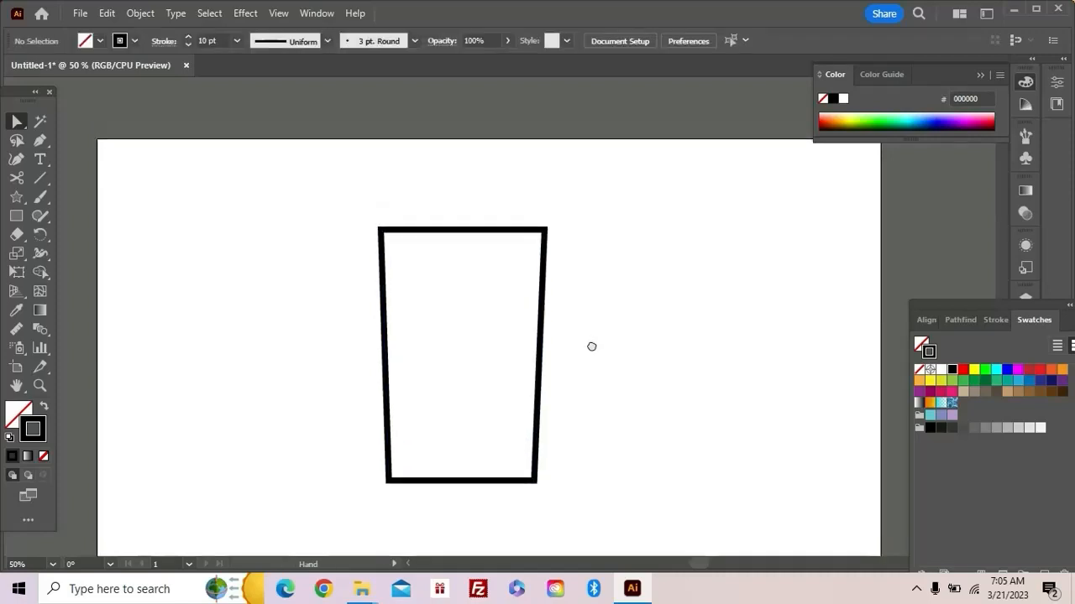
{"action": "left_click_drag", "start_coordinate": [339, 188], "coordinate": [544, 304]}
{"action": "left_click", "coordinate": [576, 286]}
Draw a lid rectangle about 305 px wide and 44 px high overlapping the cup's top edge and extending past both sides.
{"action": "left_click", "coordinate": [15, 215]}
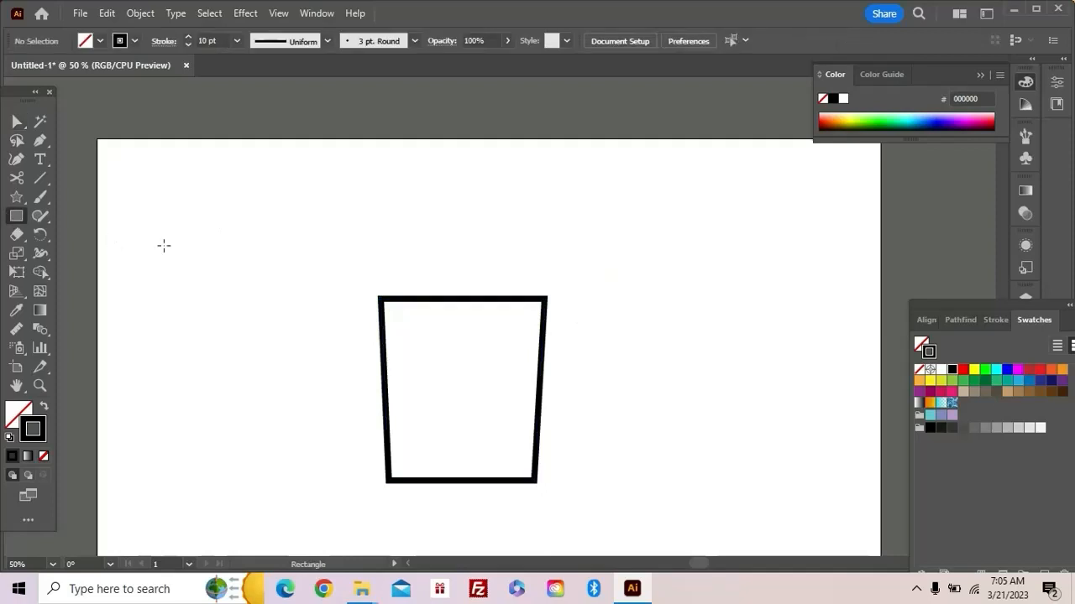
{"action": "mouse_move", "coordinate": [368, 281]}
{"action": "left_mouse_down"}
{"action": "mouse_move", "coordinate": [401, 296]}
{"action": "mouse_move", "coordinate": [555, 308]}
{"action": "left_mouse_up"}
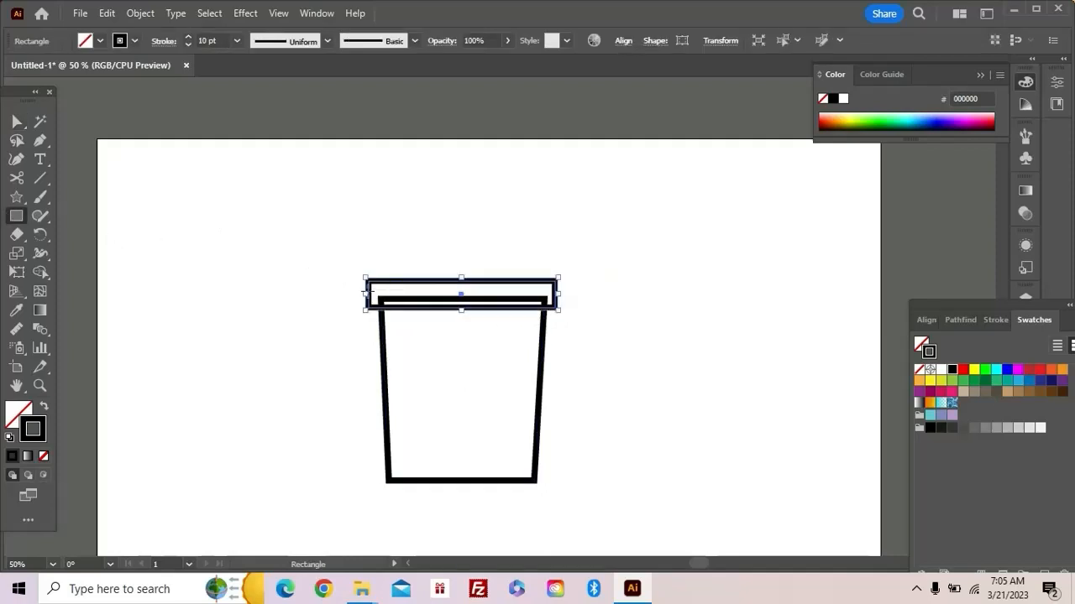
{"action": "left_click", "coordinate": [359, 297]}
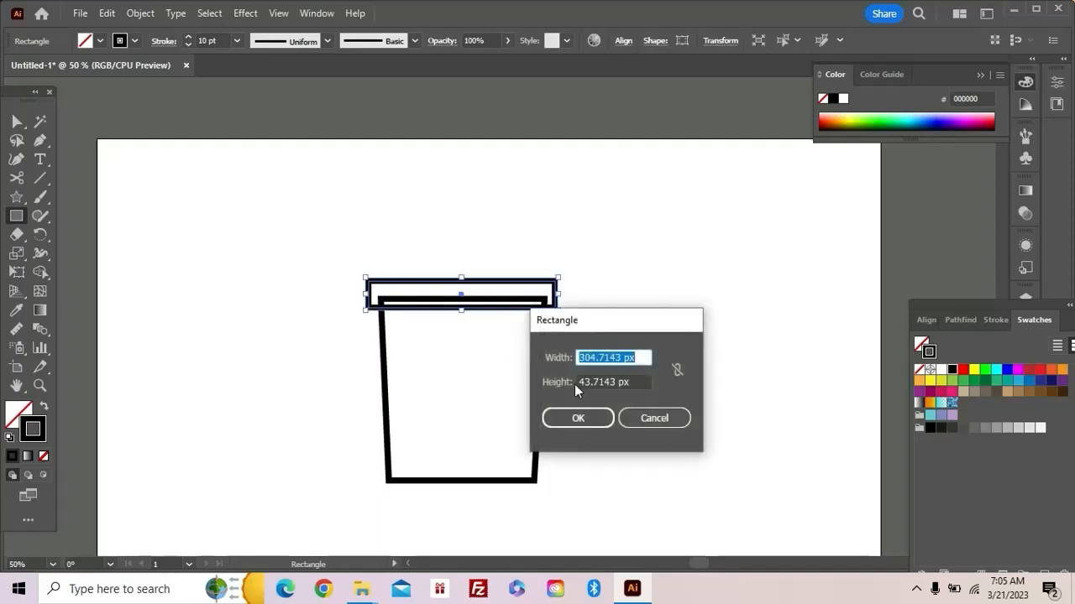
{"action": "left_click", "coordinate": [654, 418]}
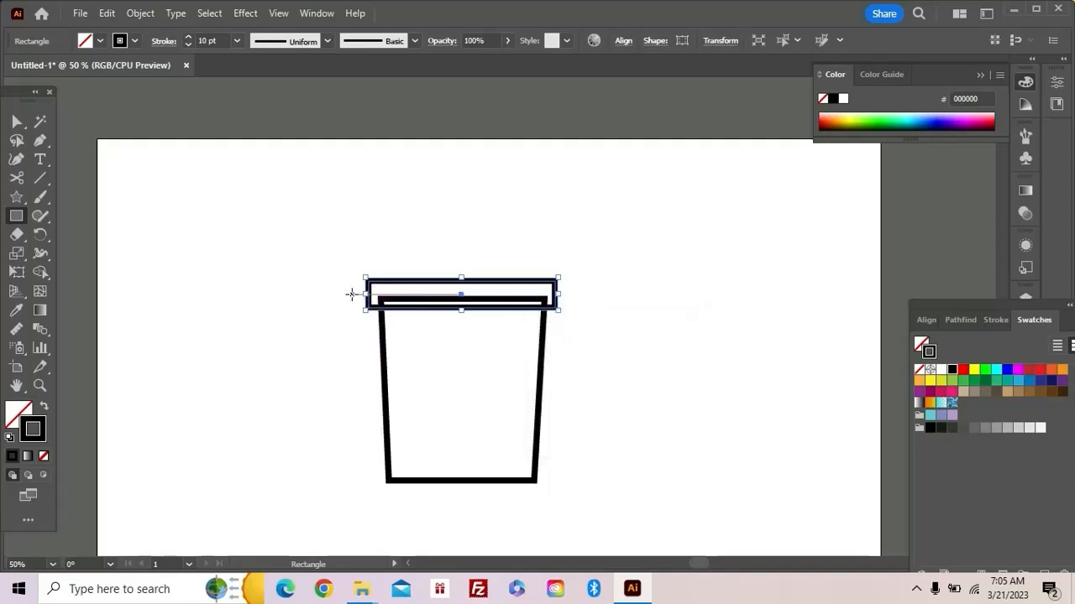
Draw a wider, thinner rim rectangle across the lid and a narrower rectangle overlapping the lid's top edge.
{"action": "left_click_drag", "start_coordinate": [356, 292], "coordinate": [570, 300]}
{"action": "key", "text": "ctrl+shift+a"}
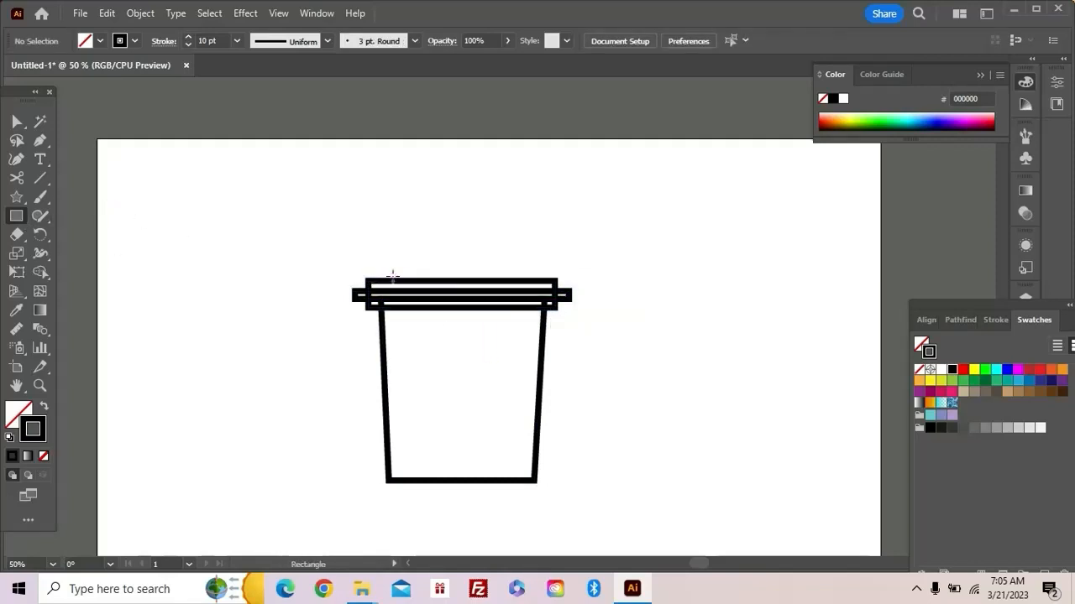
{"action": "left_click_drag", "start_coordinate": [390, 269], "coordinate": [539, 291]}
{"action": "key", "text": "a"}
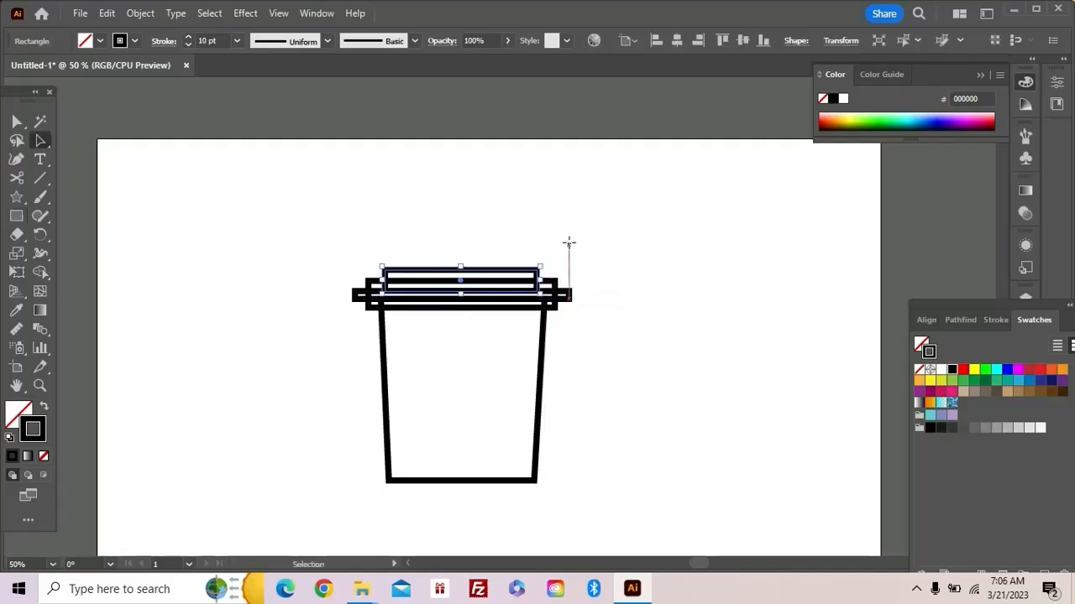
Align the cup body and all the lid rectangles on a common horizontal centre, and deselect them.
{"action": "key", "text": "ctrl+shift+a"}
{"action": "left_click_drag", "start_coordinate": [302, 225], "coordinate": [625, 510]}
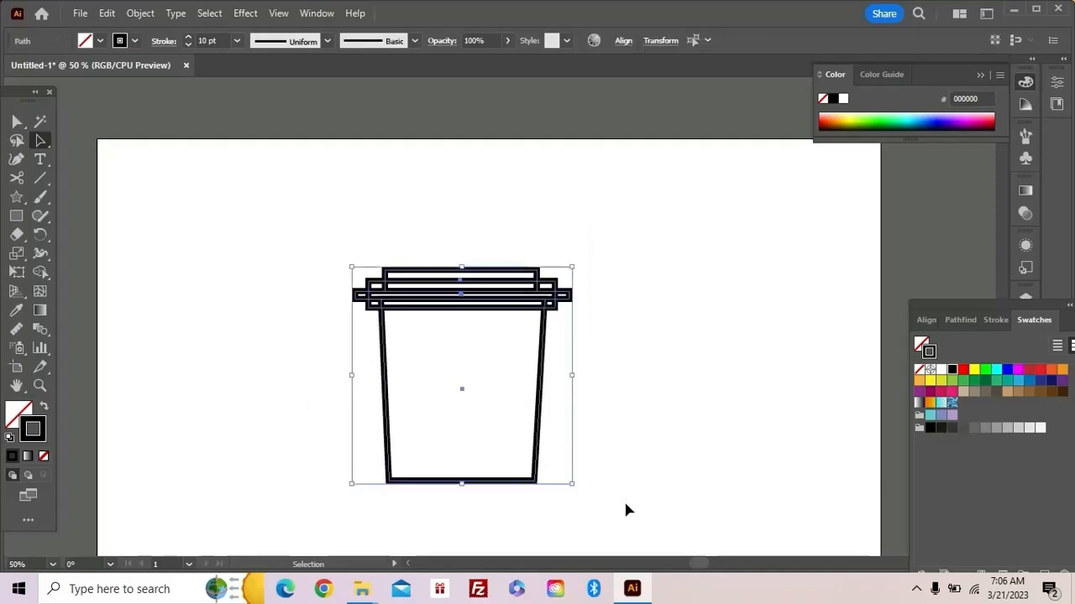
{"action": "left_click", "coordinate": [623, 42]}
{"action": "left_click", "coordinate": [485, 88]}
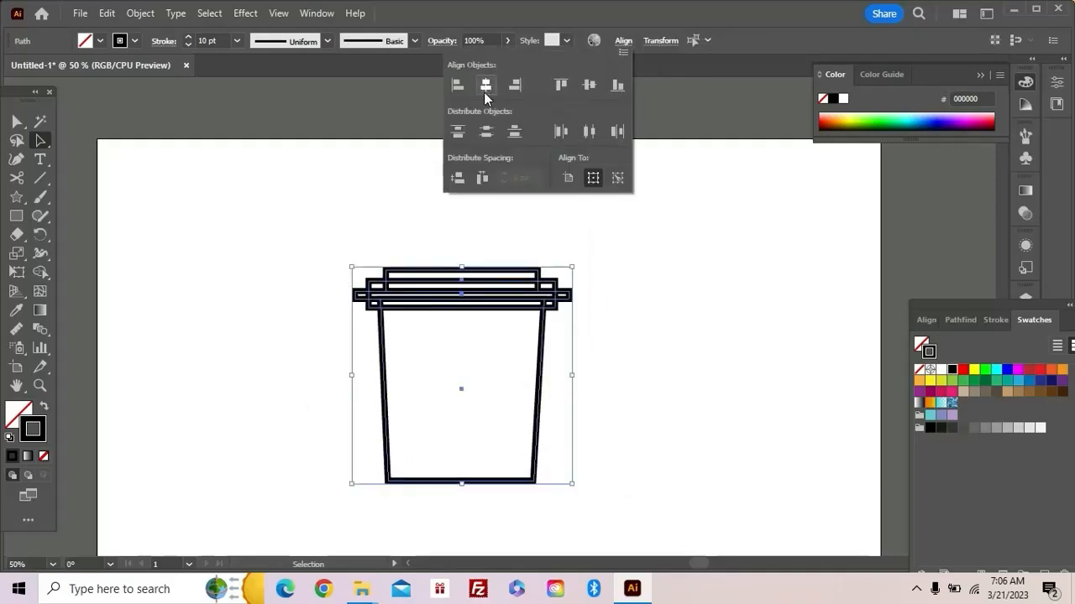
{"action": "left_click", "coordinate": [605, 319]}
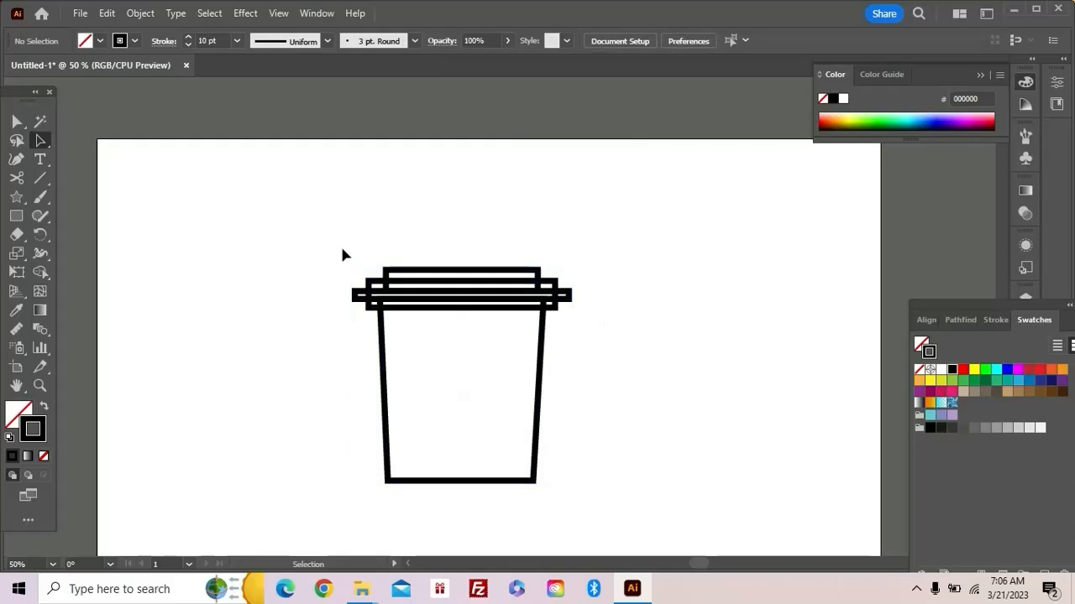
Move only the left edge of the thin rim rectangle inward so it protrudes less beyond the lid.
{"action": "key", "text": "z"}
{"action": "left_click_drag", "start_coordinate": [321, 223], "coordinate": [436, 382]}
{"action": "left_click_drag", "start_coordinate": [459, 333], "coordinate": [338, 324]}
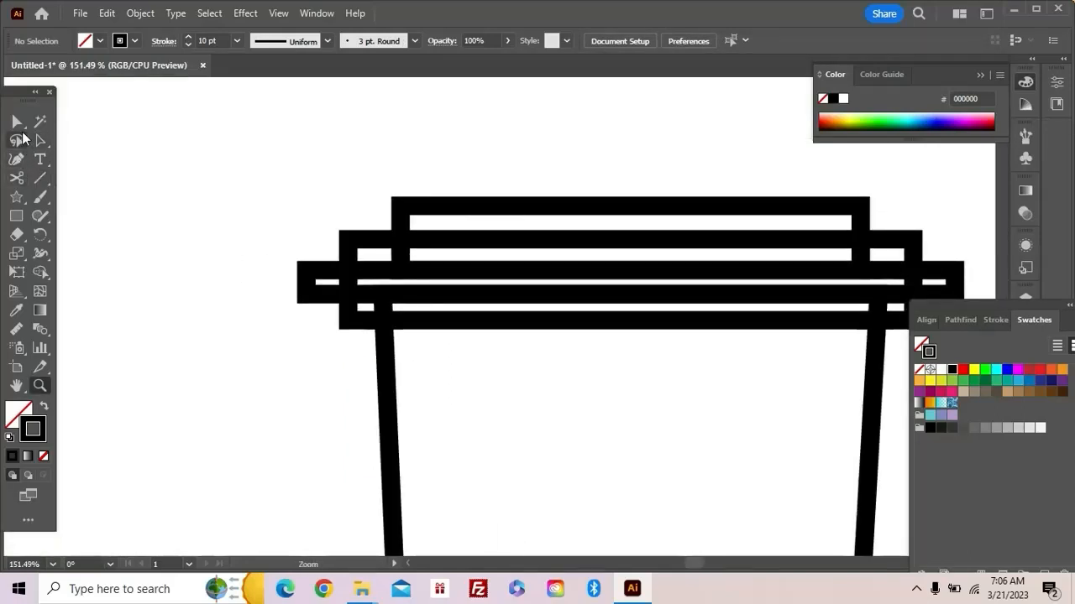
{"action": "key", "text": "a"}
{"action": "left_click_drag", "start_coordinate": [269, 232], "coordinate": [317, 317]}
{"action": "left_click_drag", "start_coordinate": [307, 296], "coordinate": [328, 297]}
Nudge the left edges of the rim and lid rectangles together slightly inward, and deselect them.
{"action": "key", "text": "space"}
{"action": "left_click_drag", "start_coordinate": [323, 341], "coordinate": [301, 344]}
{"action": "left_click_drag", "start_coordinate": [285, 225], "coordinate": [338, 331]}
{"action": "key", "text": "z"}
{"action": "key", "text": "ctrl+1"}
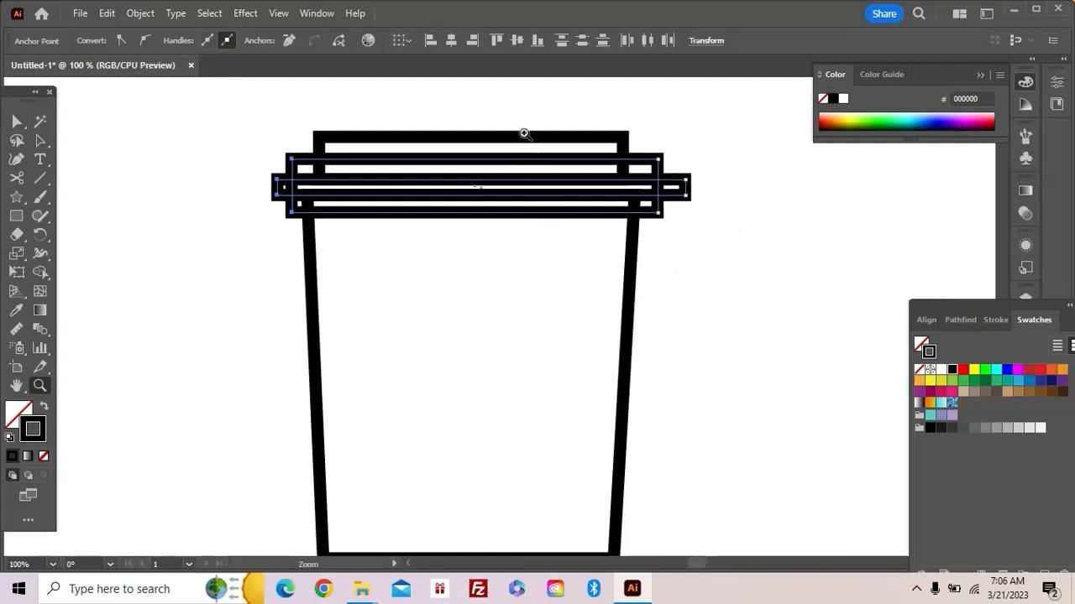
{"action": "left_click", "coordinate": [574, 321], "text": "alt"}
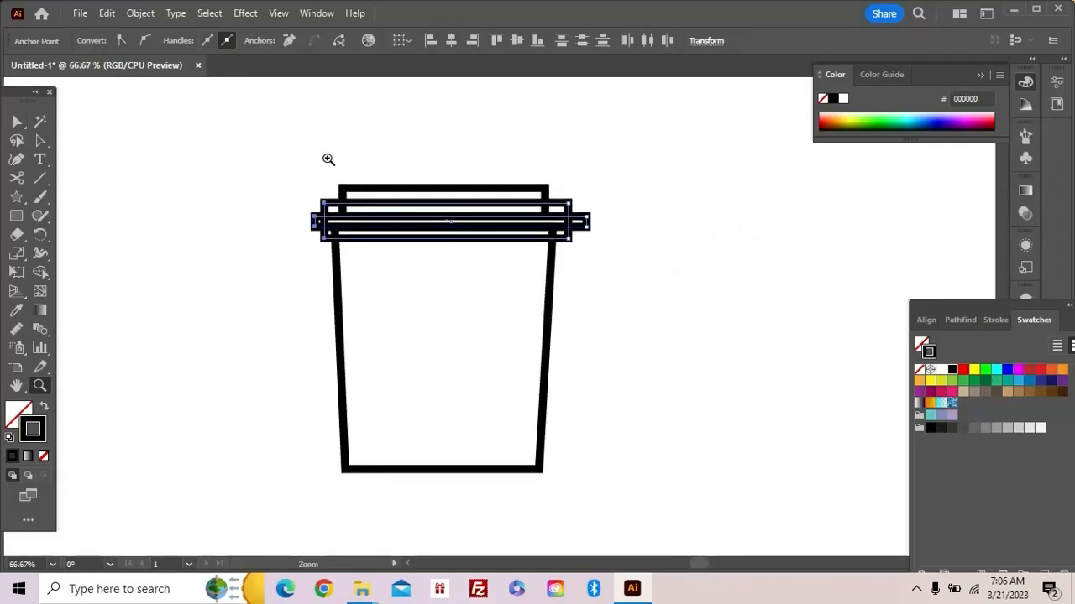
{"action": "left_click", "coordinate": [296, 211], "text": "ctrl"}
Unite the cup body and all the lid rectangles into one outline with Pathfinder, and deselect it.
{"action": "key", "text": "a"}
{"action": "left_click_drag", "start_coordinate": [298, 156], "coordinate": [611, 501]}
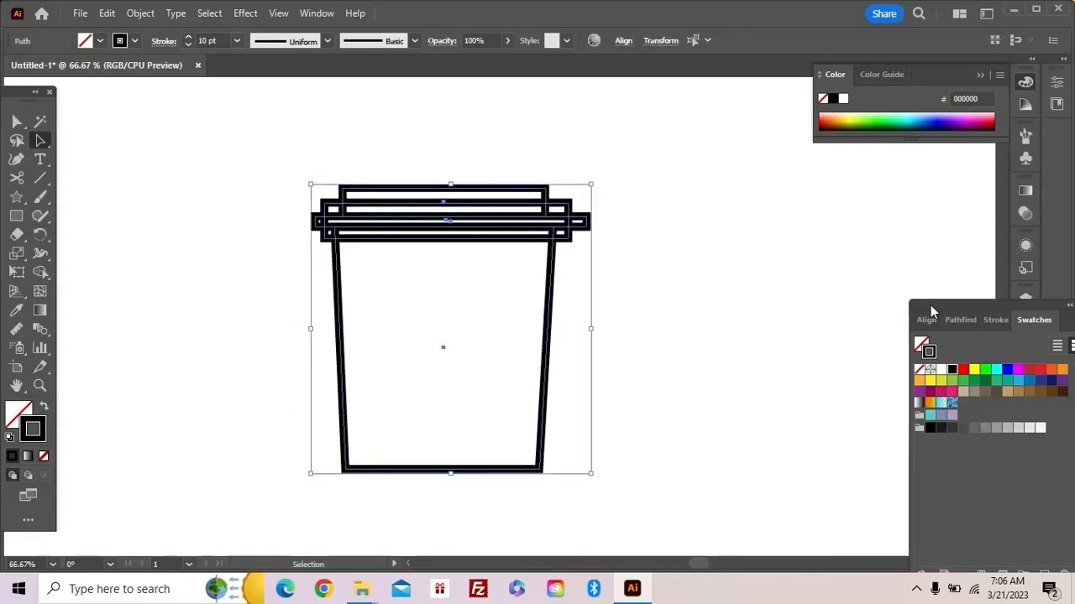
{"action": "left_click_drag", "start_coordinate": [931, 307], "coordinate": [818, 257]}
{"action": "left_click", "coordinate": [319, 13]}
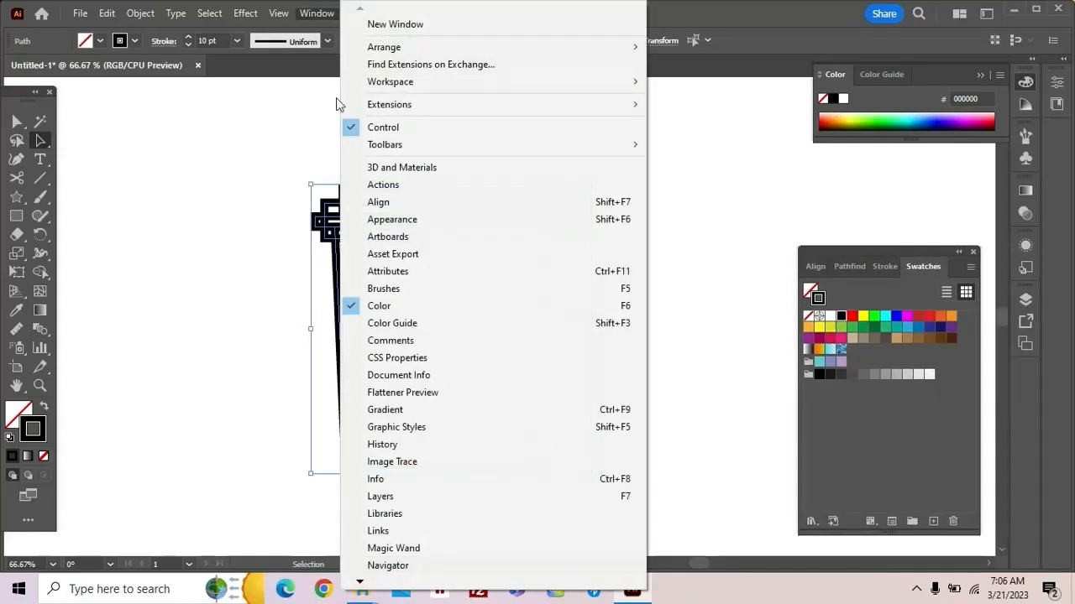
{"action": "mouse_move", "coordinate": [361, 582]}
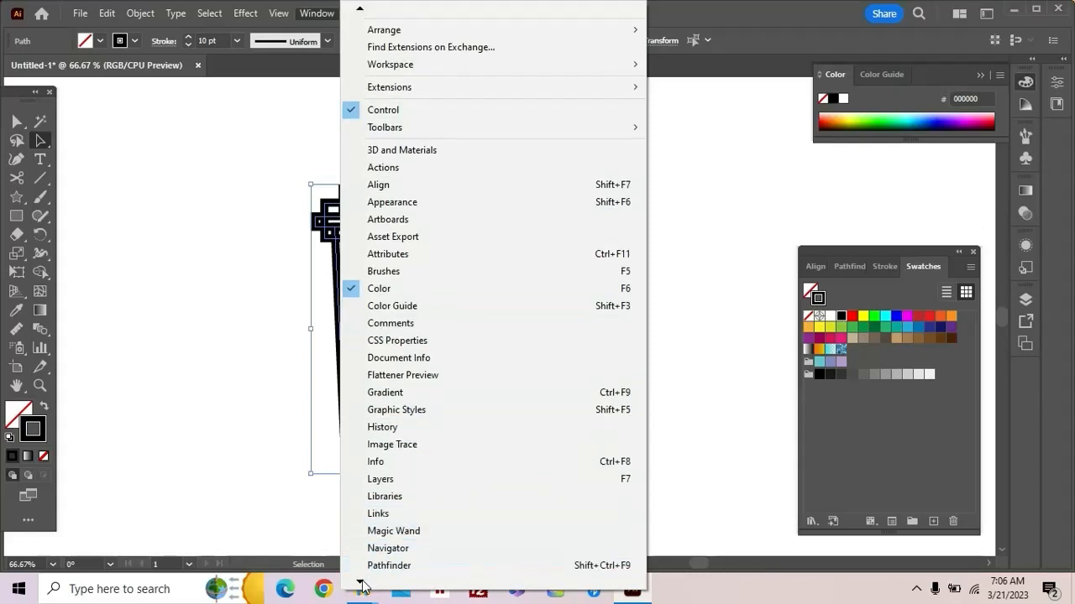
{"action": "left_click", "coordinate": [394, 487]}
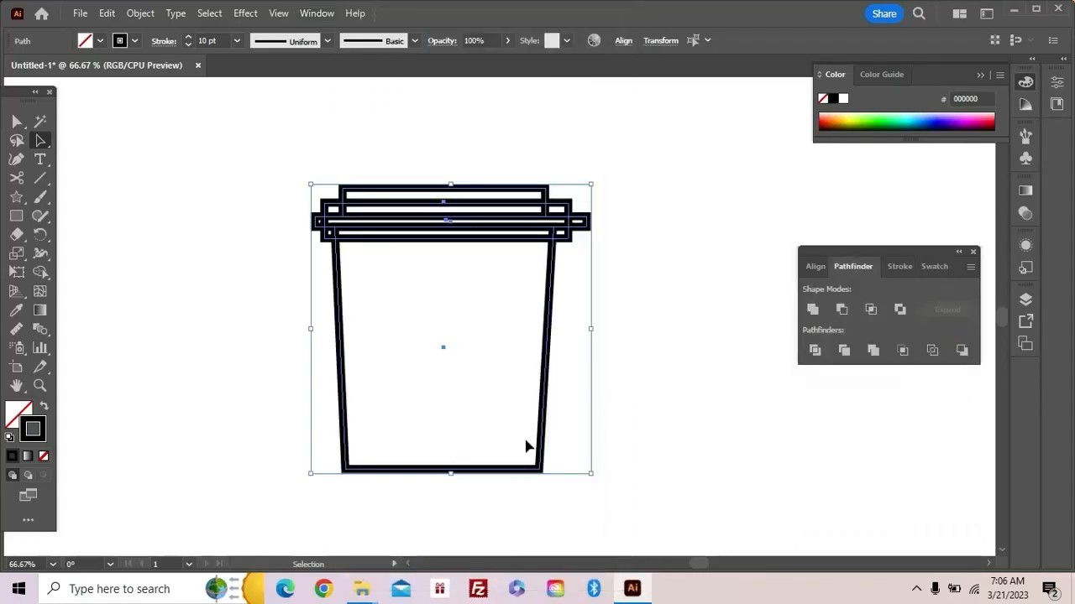
{"action": "left_click", "coordinate": [813, 310]}
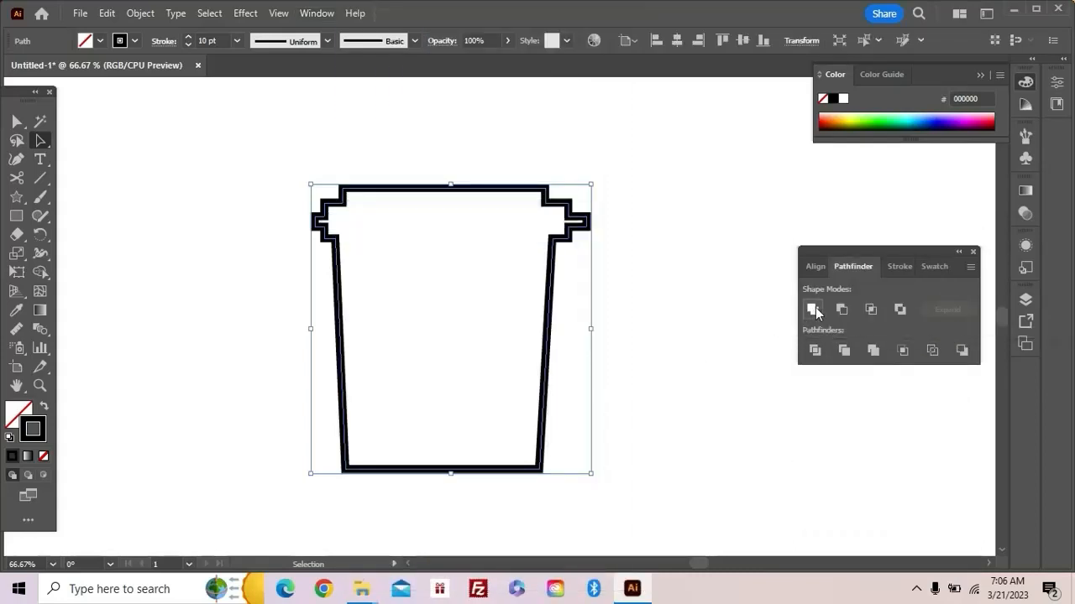
{"action": "left_click", "coordinate": [349, 156]}
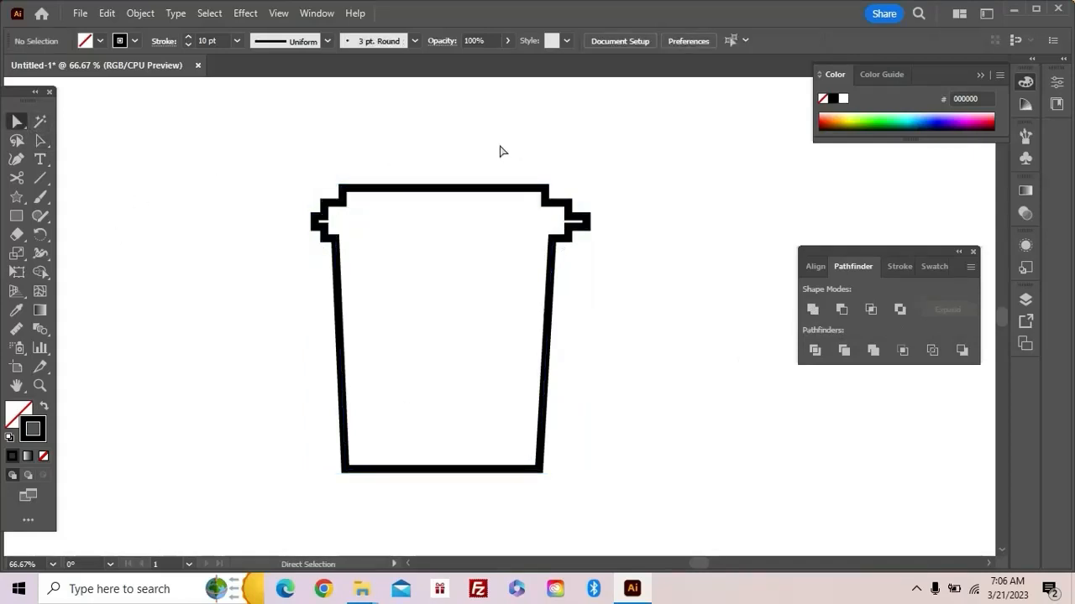
Delete the anchor points on the right half of the outline, keeping only the open left profile.
{"action": "left_click_drag", "start_coordinate": [499, 145], "coordinate": [641, 528]}
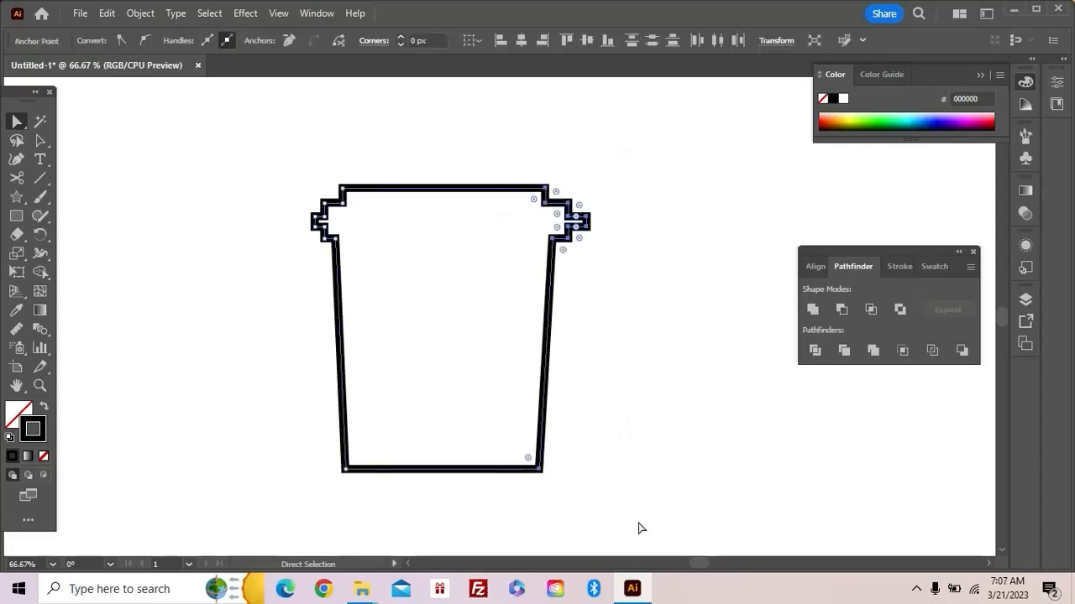
{"action": "key", "text": "Delete"}
{"action": "left_click", "coordinate": [432, 366]}
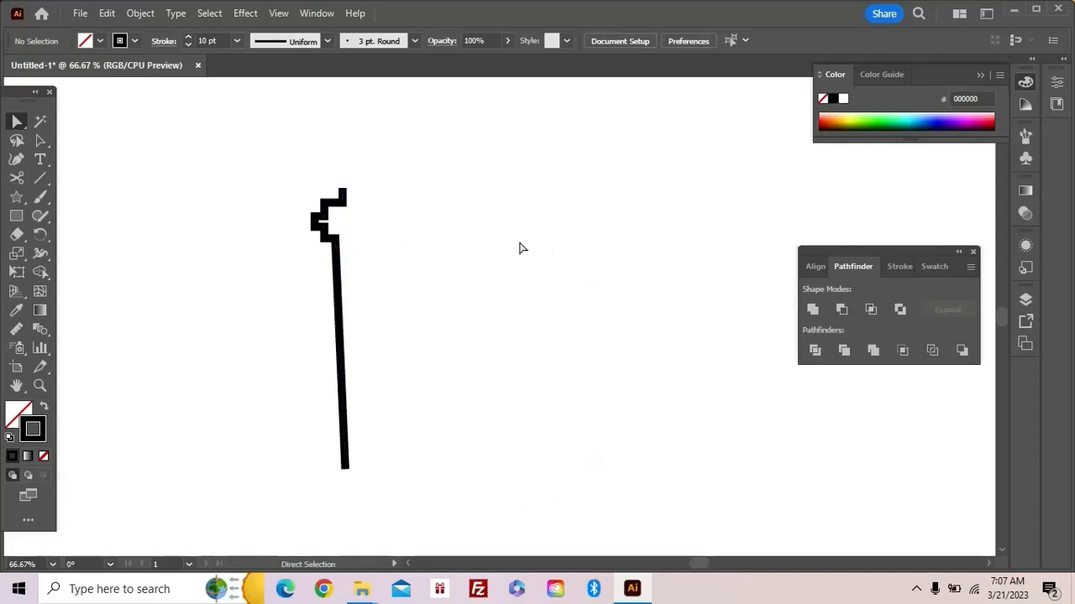
Continue the profile with the Pen tool from its lower end with a straight horizontal line as half the base.
{"action": "key", "text": "p"}
{"action": "left_click", "coordinate": [345, 468]}
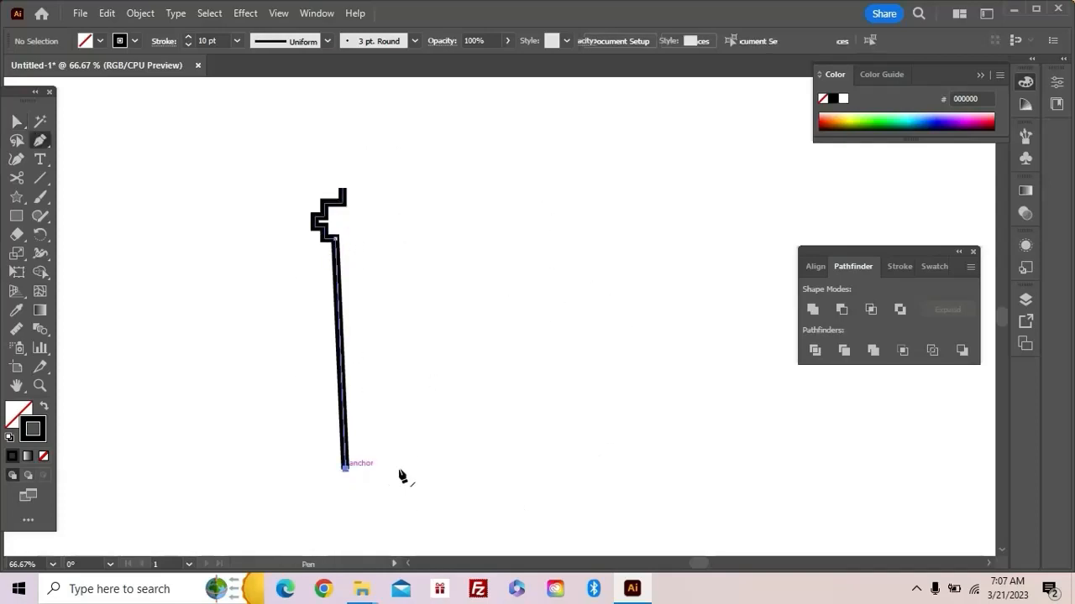
{"action": "left_click", "coordinate": [440, 470]}
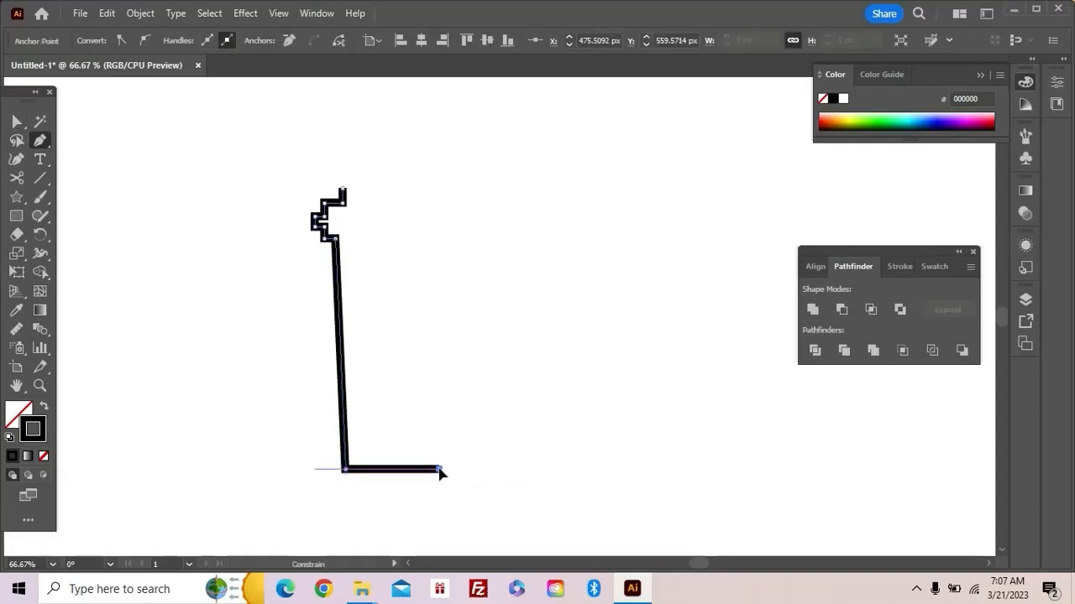
{"action": "left_click", "coordinate": [409, 317], "text": "ctrl"}
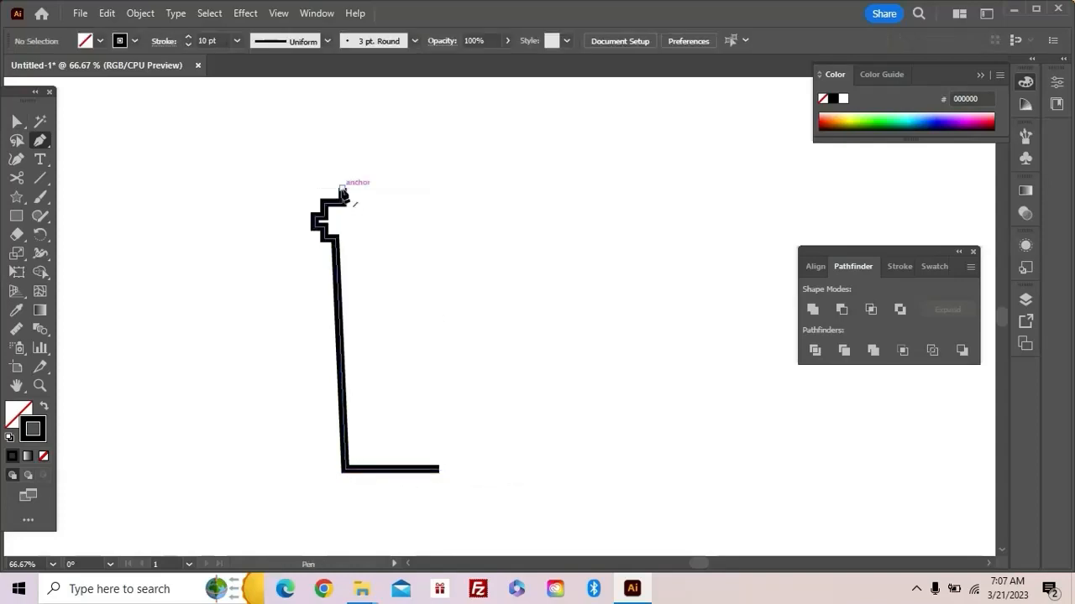
Extend the profile's upper end with a lid-top line, a 20 px upward slant, a 14 px flat lip, a vertical inner wall and a short horizontal end.
{"action": "left_click", "coordinate": [341, 189]}
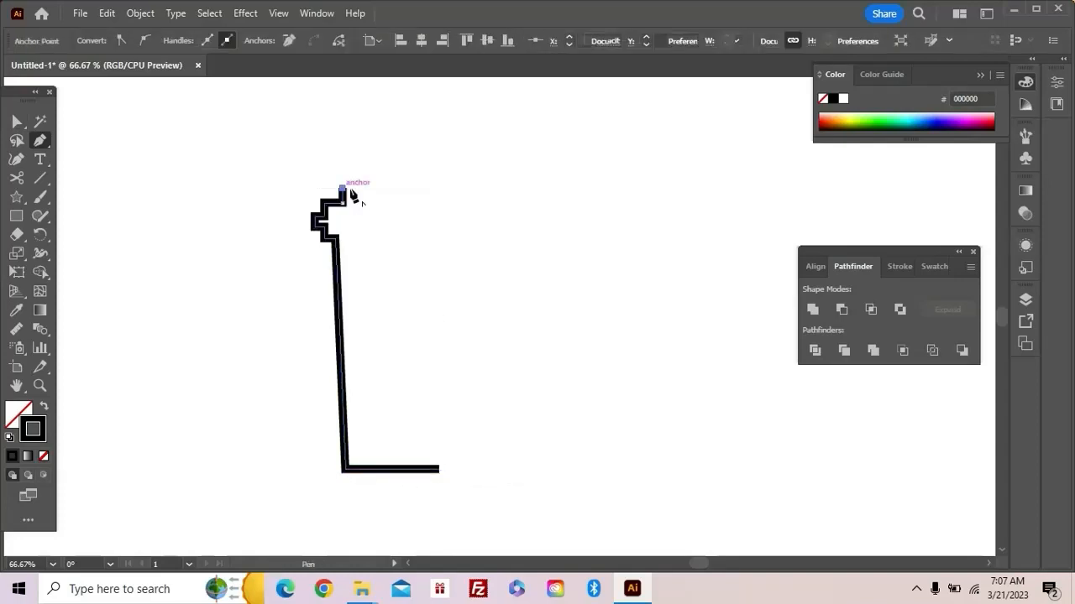
{"action": "left_click", "coordinate": [405, 188]}
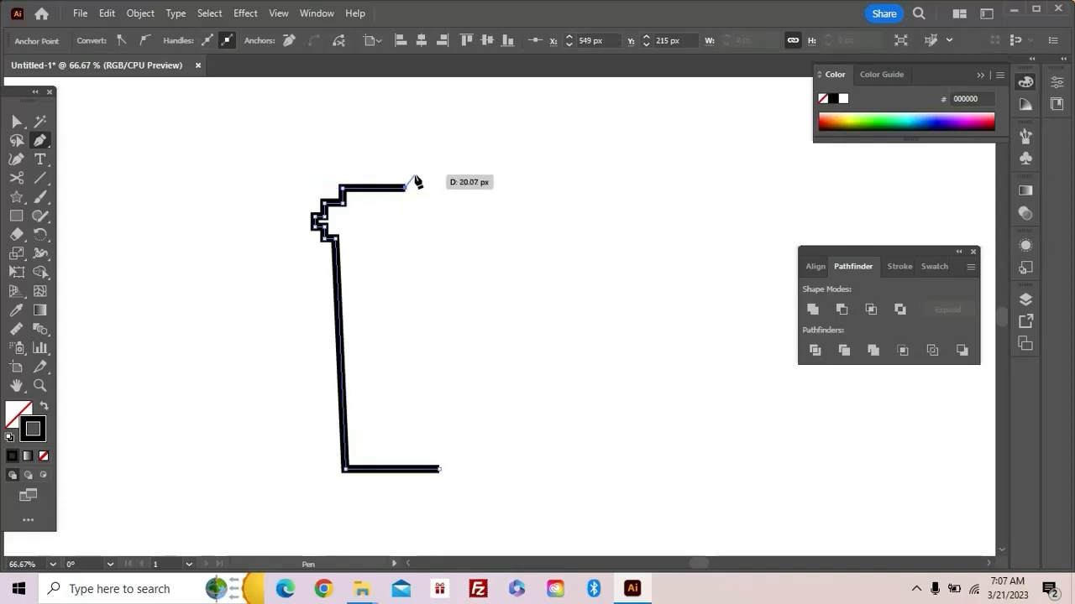
{"action": "left_click", "coordinate": [413, 176]}
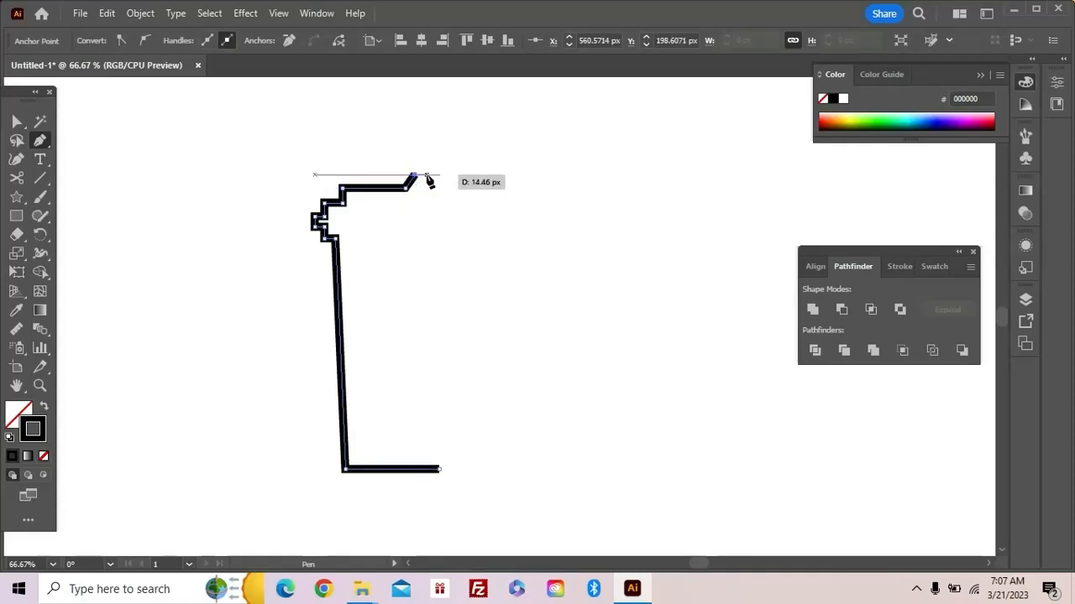
{"action": "left_click", "coordinate": [426, 175]}
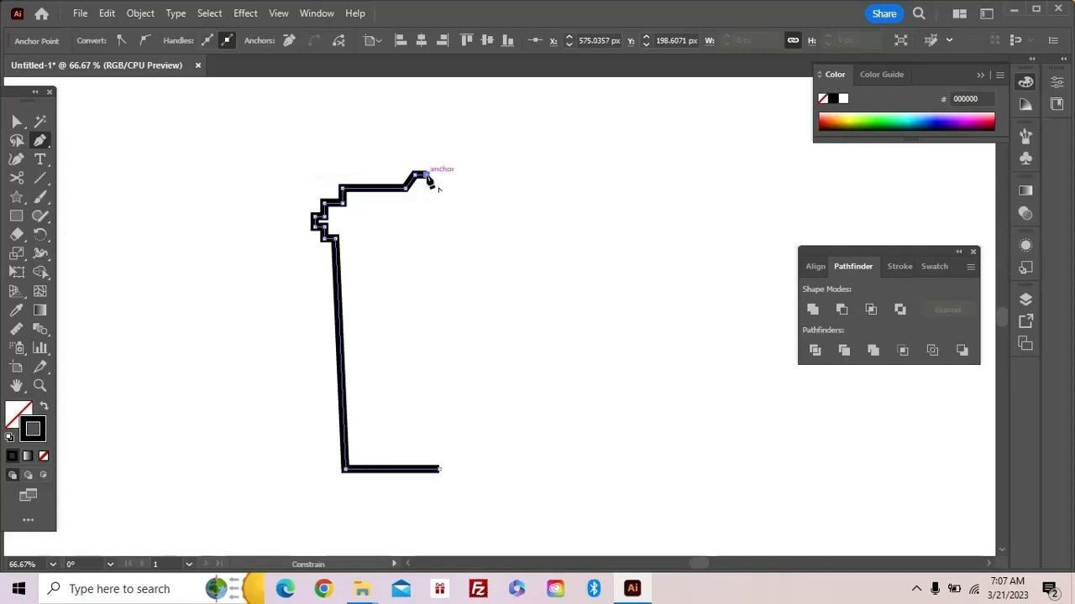
{"action": "left_click", "coordinate": [427, 317]}
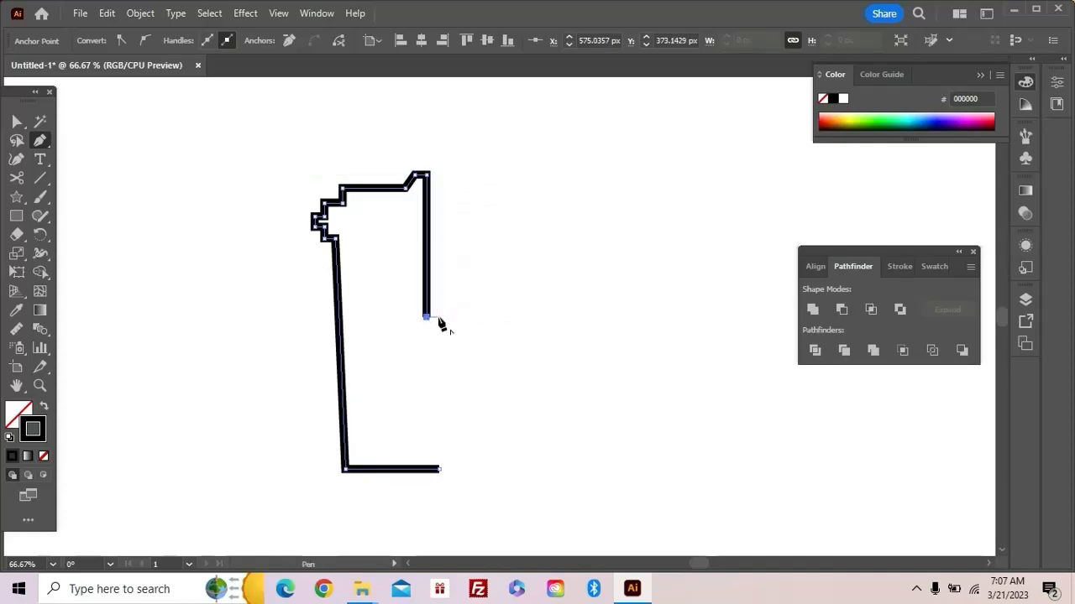
{"action": "left_click", "coordinate": [484, 304], "text": "ctrl"}
Align the profile's two open end points on the same vertical line, and deselect the path.
{"action": "key", "text": "a"}
{"action": "left_click_drag", "start_coordinate": [490, 283], "coordinate": [433, 488]}
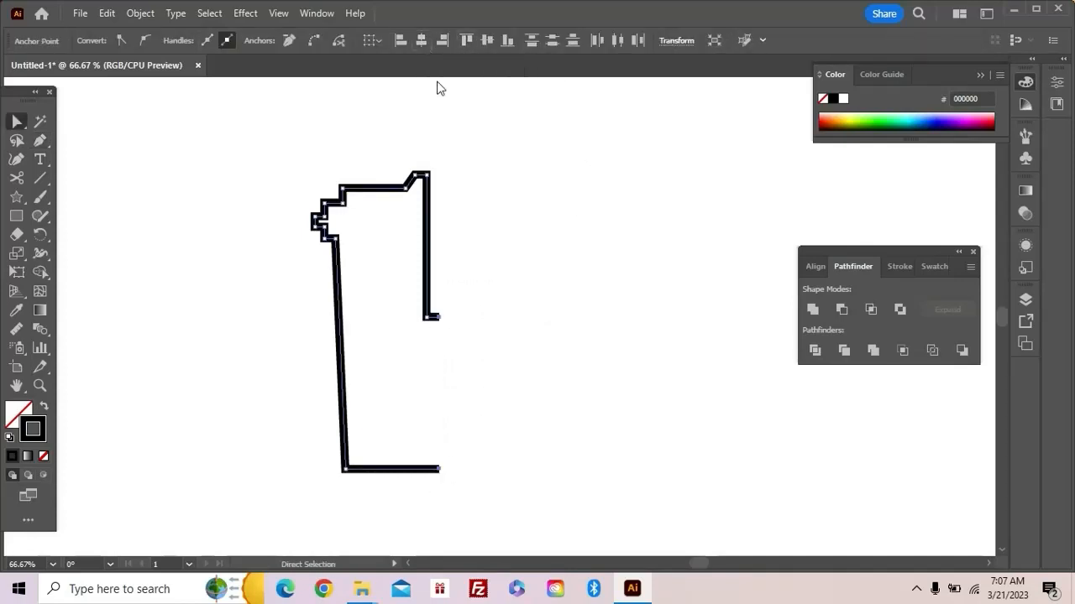
{"action": "left_click", "coordinate": [514, 262]}
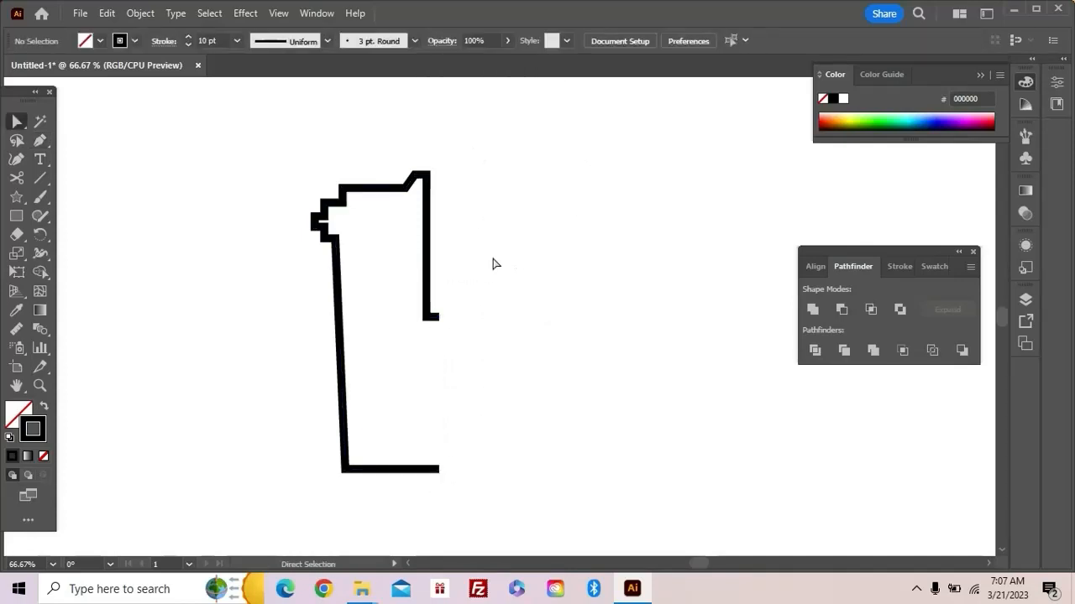
Move the whole half-cup profile off the artboard into the empty area on its right.
{"action": "key", "text": "z"}
{"action": "left_click", "coordinate": [503, 312], "text": "alt"}
{"action": "left_click", "coordinate": [521, 310], "text": "alt"}
{"action": "left_click", "coordinate": [527, 310], "text": "alt"}
{"action": "left_click_drag", "start_coordinate": [554, 301], "coordinate": [338, 289]}
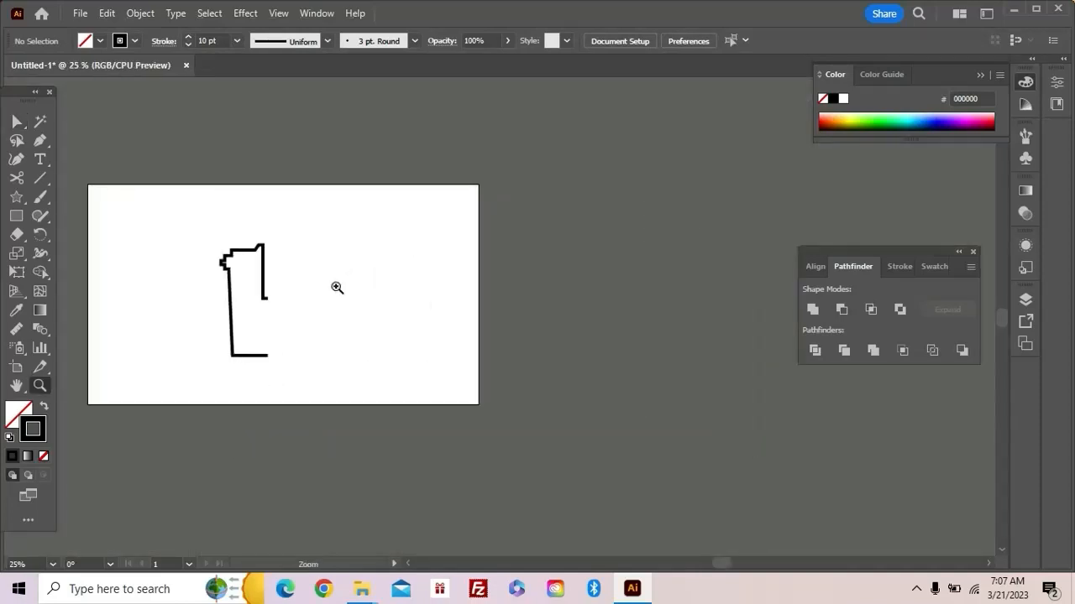
{"action": "key", "text": "a"}
{"action": "left_click_drag", "start_coordinate": [202, 216], "coordinate": [296, 369]}
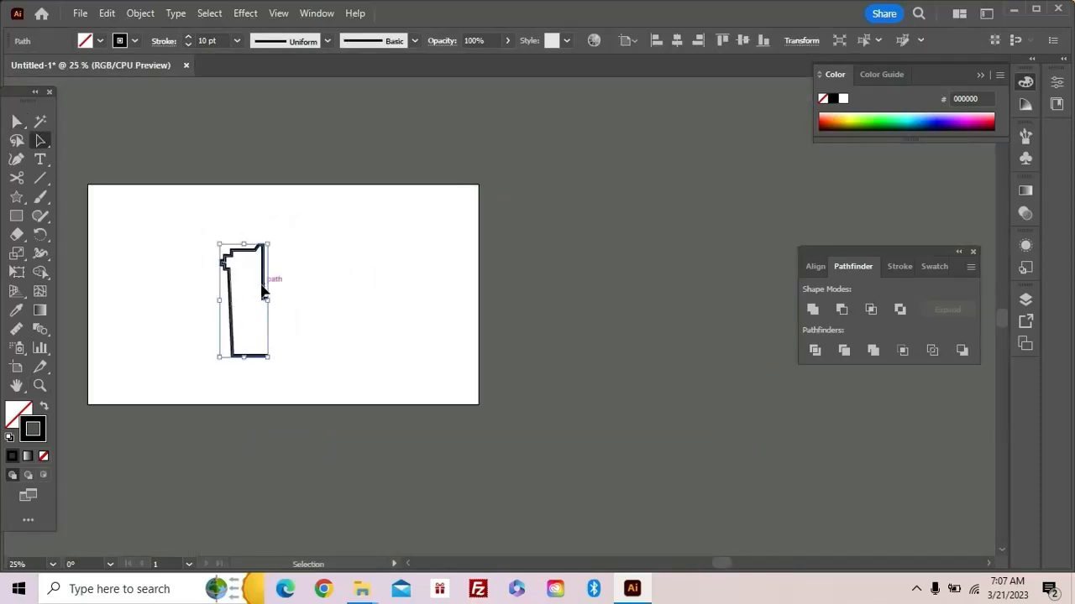
{"action": "left_click_drag", "start_coordinate": [262, 289], "coordinate": [573, 291]}
Move the profile a little farther right and up in the area beside the artboard, and deselect it.
{"action": "key", "text": "z"}
{"action": "left_click_drag", "start_coordinate": [515, 193], "coordinate": [612, 370]}
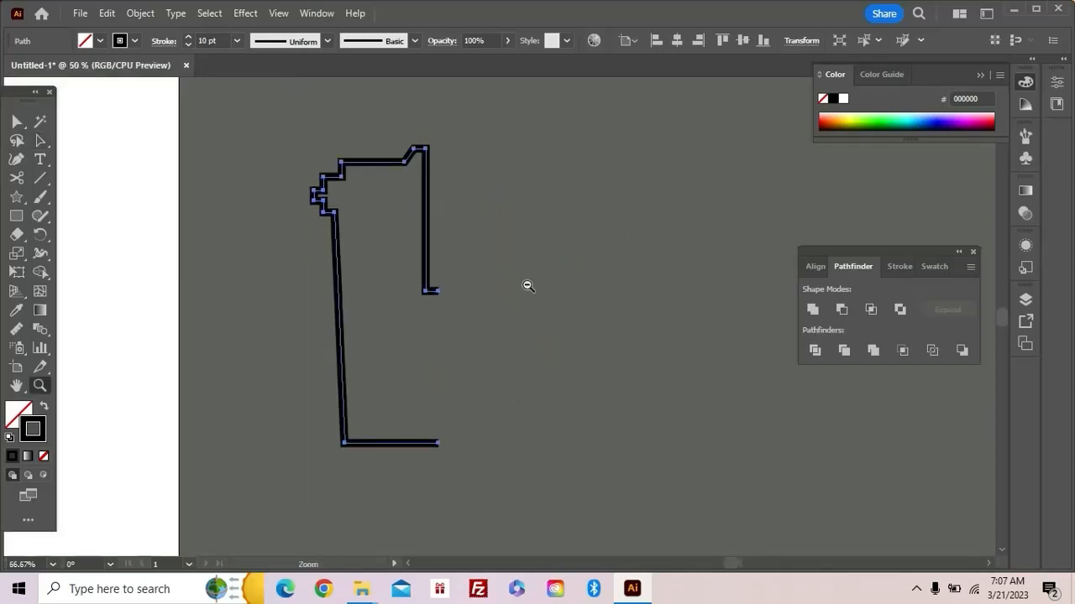
{"action": "left_click_drag", "start_coordinate": [527, 286], "coordinate": [507, 262]}
{"action": "left_click", "coordinate": [481, 217]}
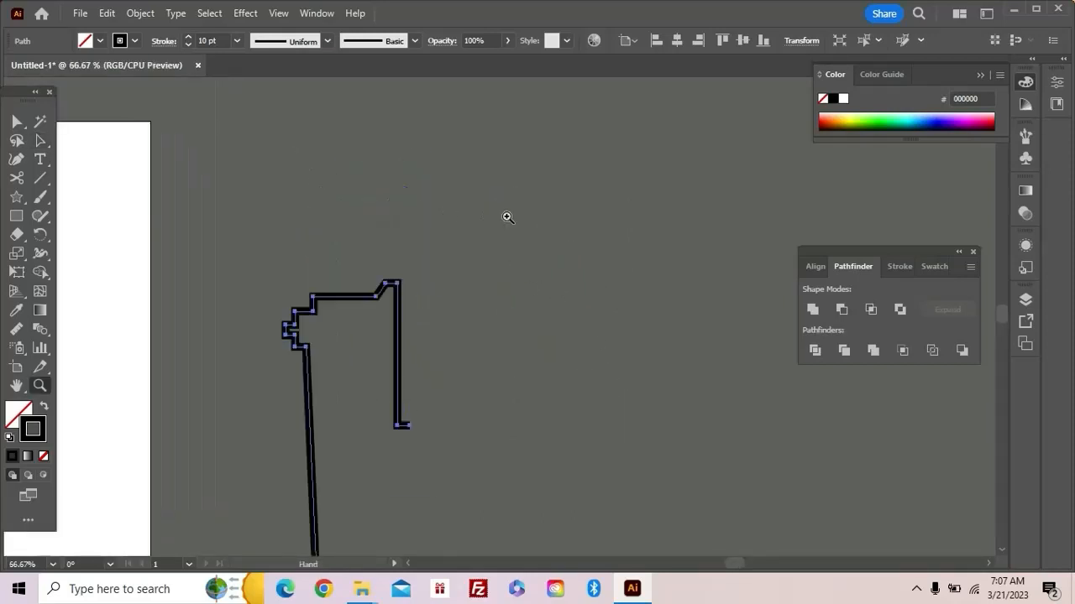
{"action": "left_click_drag", "start_coordinate": [507, 217], "coordinate": [361, 182]}
{"action": "key", "text": "a"}
{"action": "left_click", "coordinate": [281, 243]}
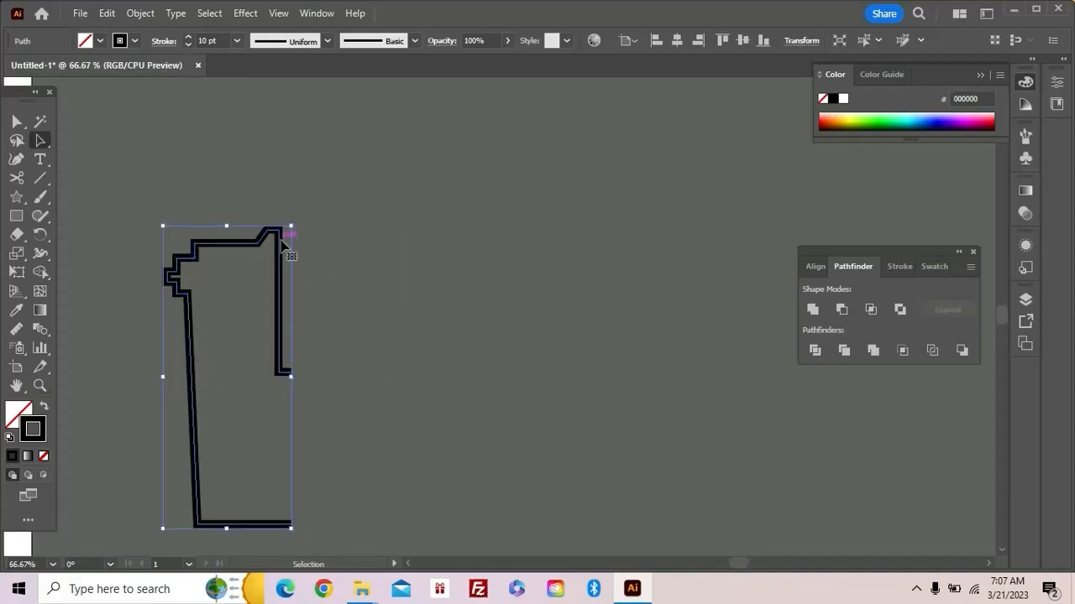
{"action": "left_click_drag", "start_coordinate": [282, 243], "coordinate": [416, 172]}
{"action": "left_click", "coordinate": [498, 189]}
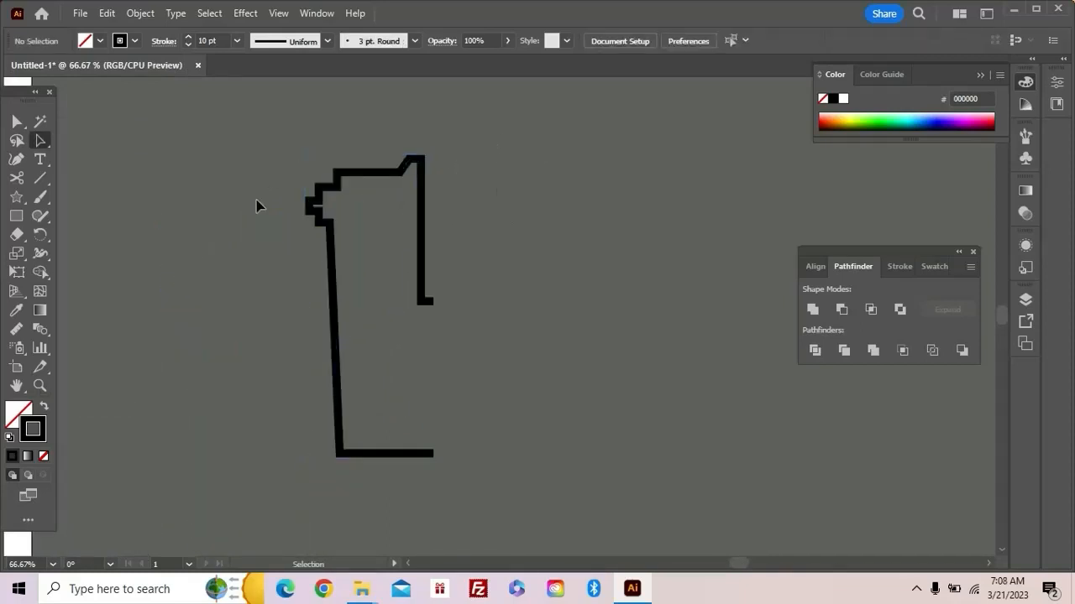
Set the profile's stroke colour to off-white F9F9F9, and deselect it.
{"action": "left_click", "coordinate": [426, 241]}
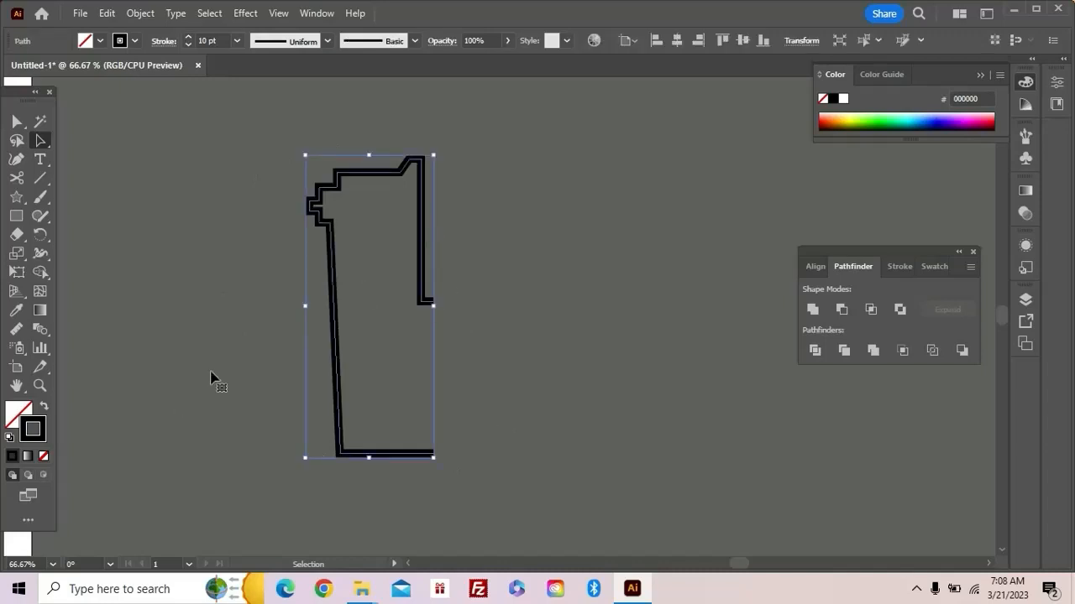
{"action": "double_click", "coordinate": [38, 432]}
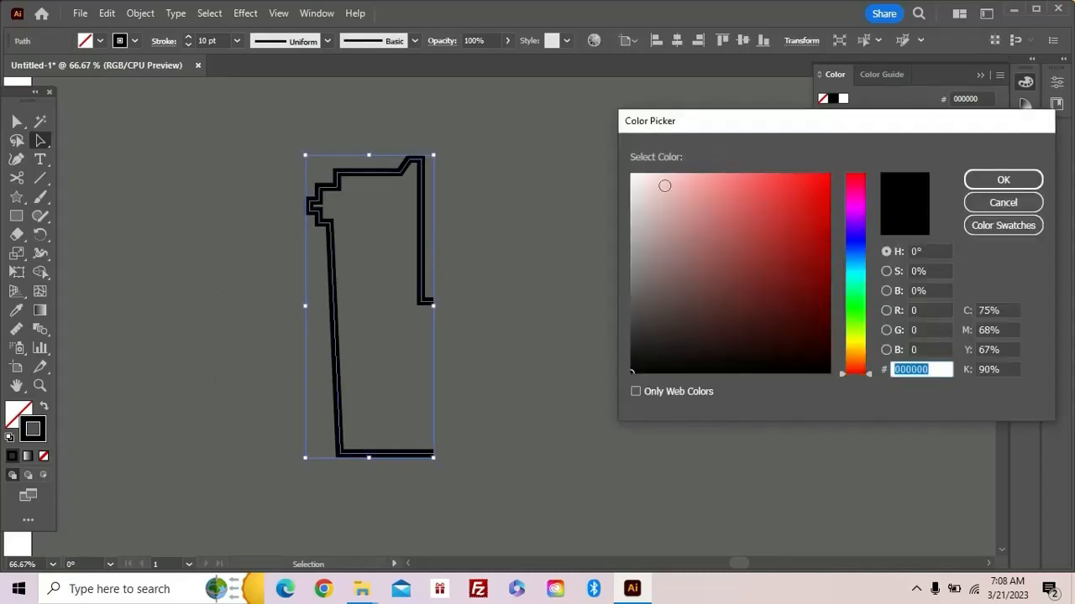
{"action": "left_click", "coordinate": [631, 178]}
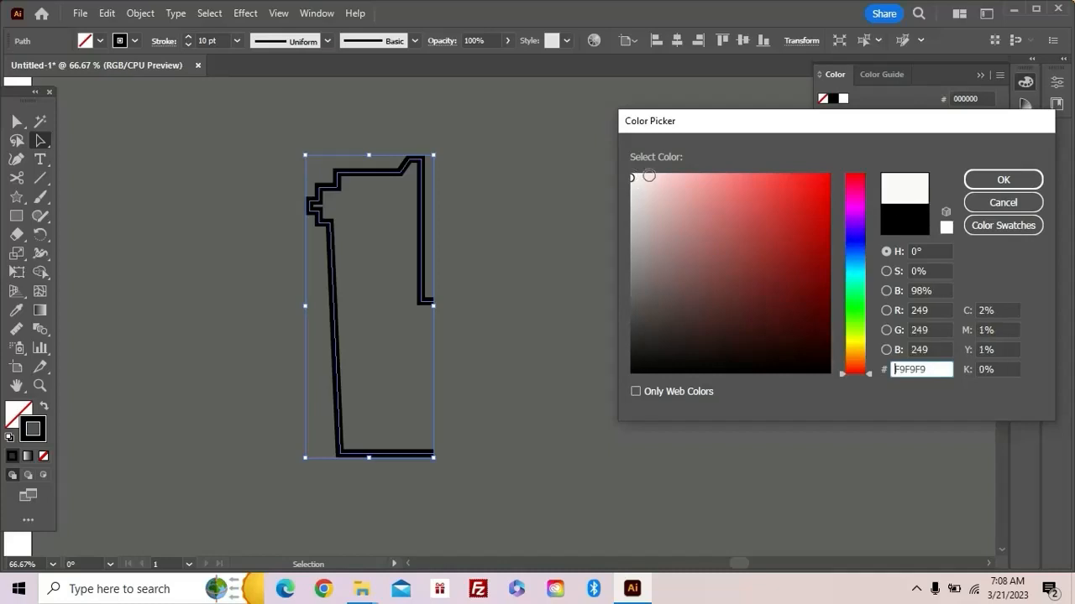
{"action": "left_click", "coordinate": [1003, 181]}
{"action": "left_click", "coordinate": [619, 229]}
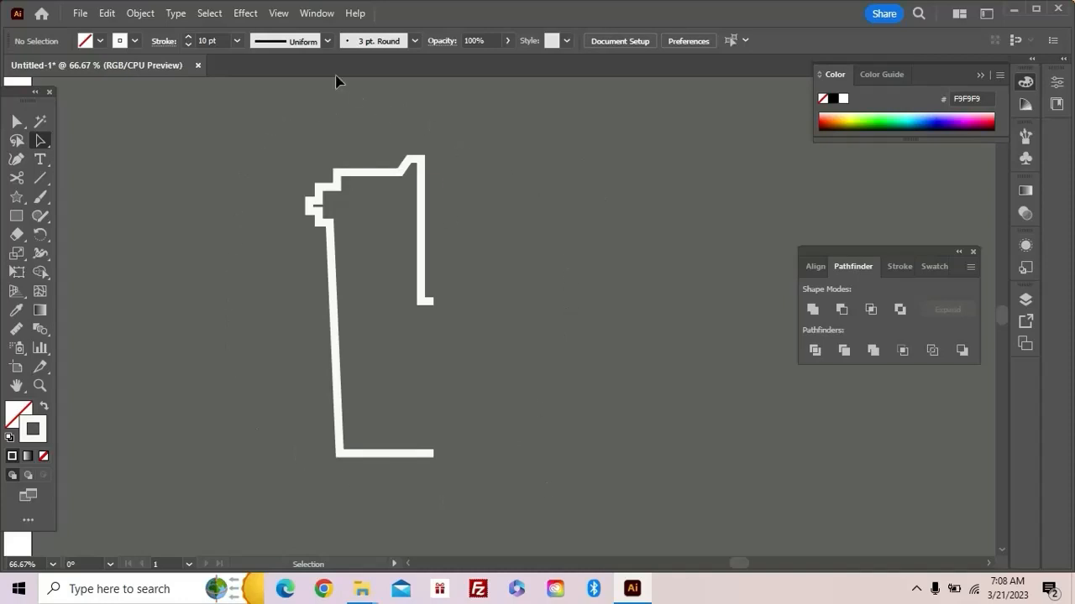
Apply a 3D Revolve to the half-cup profile, with the offset direction from the Right Edge.
{"action": "left_click", "coordinate": [315, 14]}
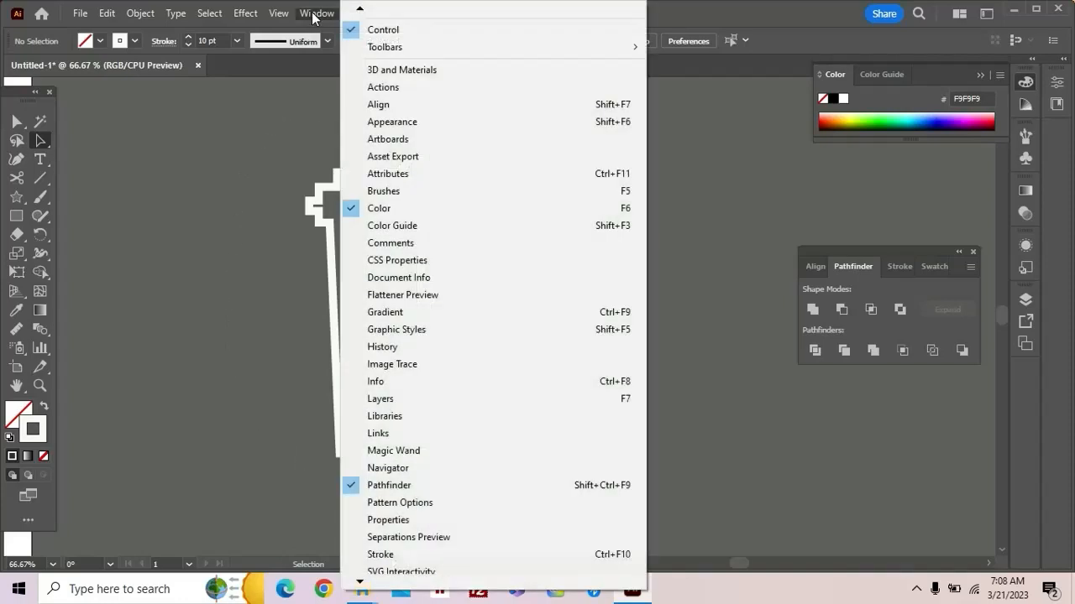
{"action": "left_click", "coordinate": [394, 71]}
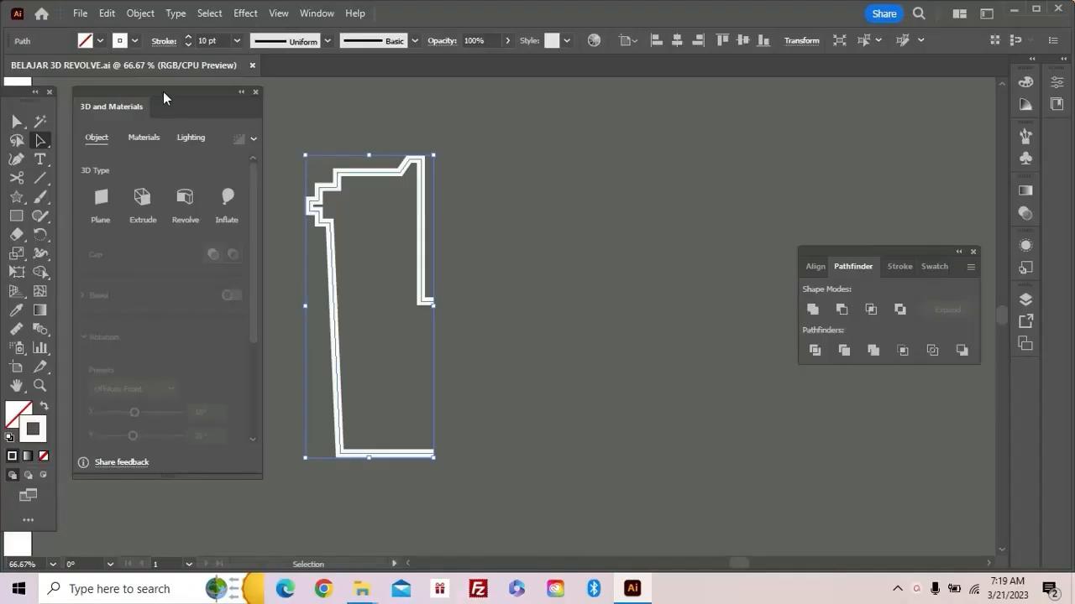
{"action": "left_click_drag", "start_coordinate": [164, 97], "coordinate": [837, 88]}
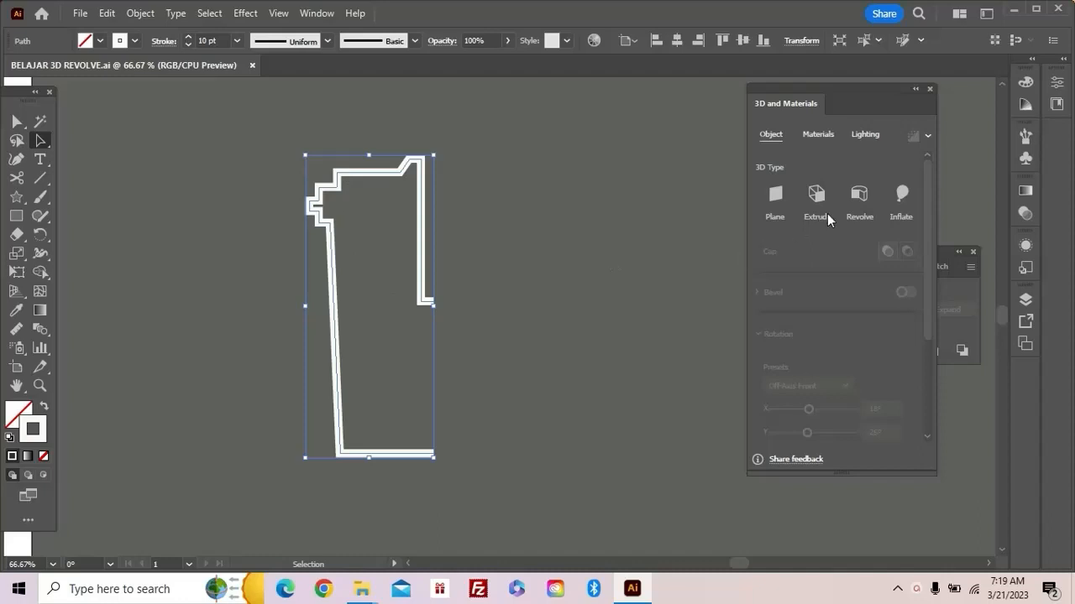
{"action": "left_click", "coordinate": [856, 200]}
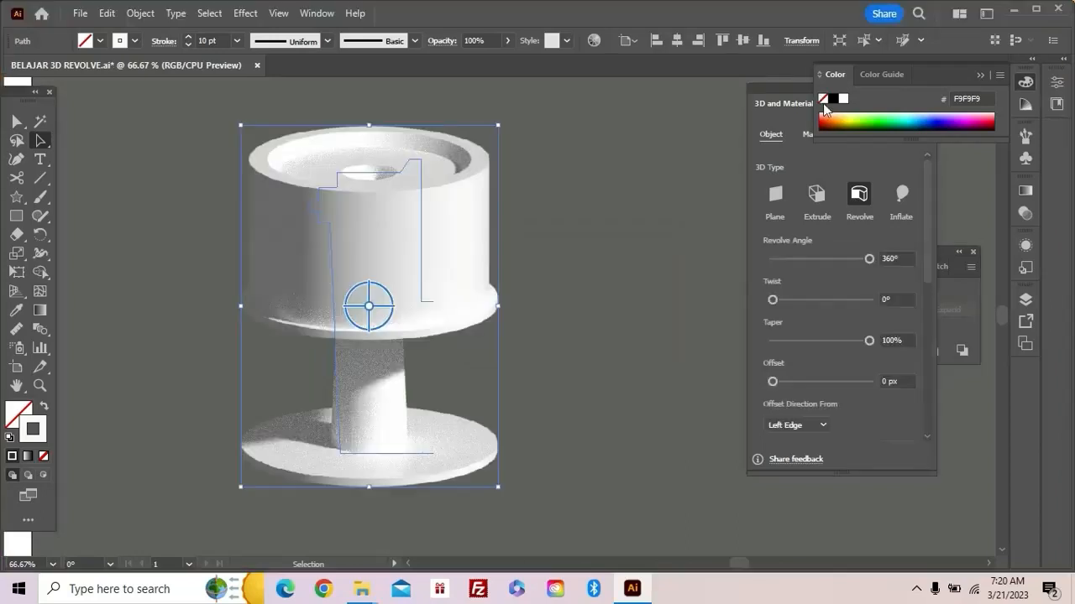
{"action": "left_click", "coordinate": [785, 94]}
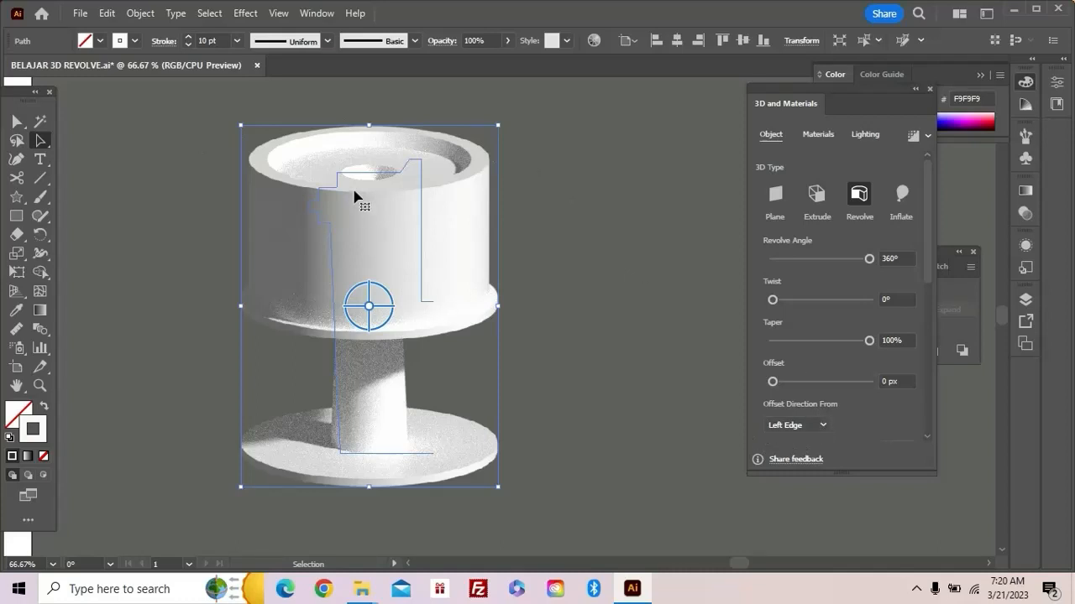
{"action": "left_click", "coordinate": [823, 426]}
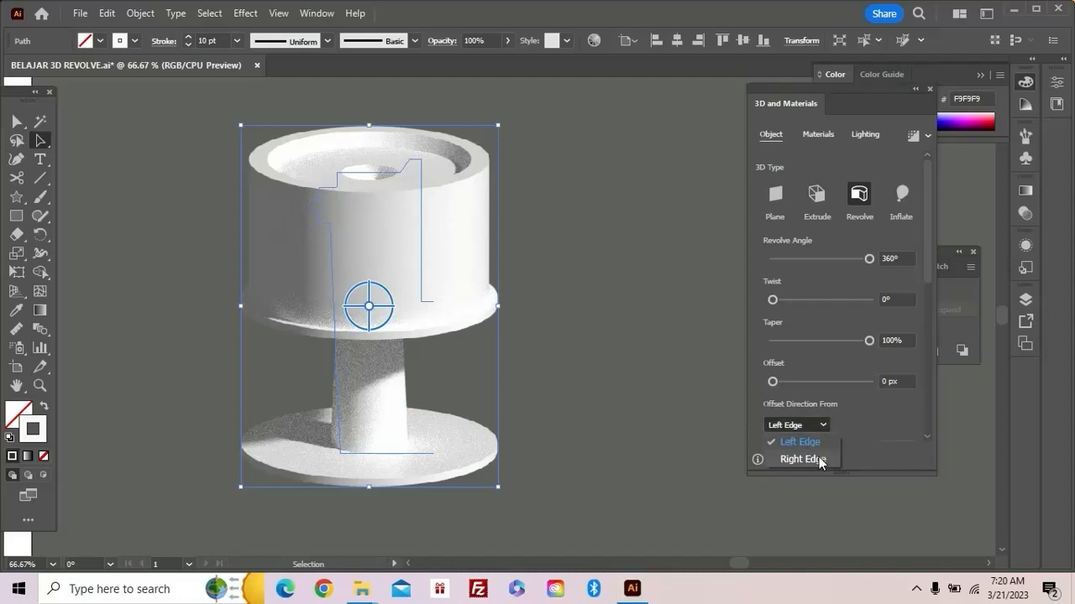
{"action": "left_click", "coordinate": [822, 462]}
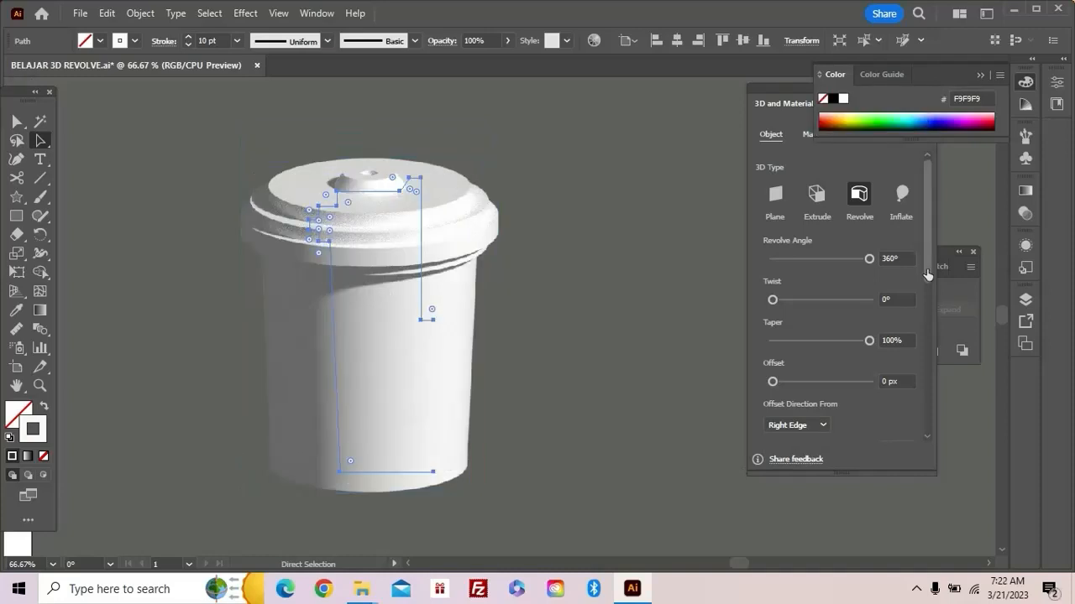
{"action": "key", "text": "ctrl"}
{"action": "left_click", "coordinate": [772, 99]}
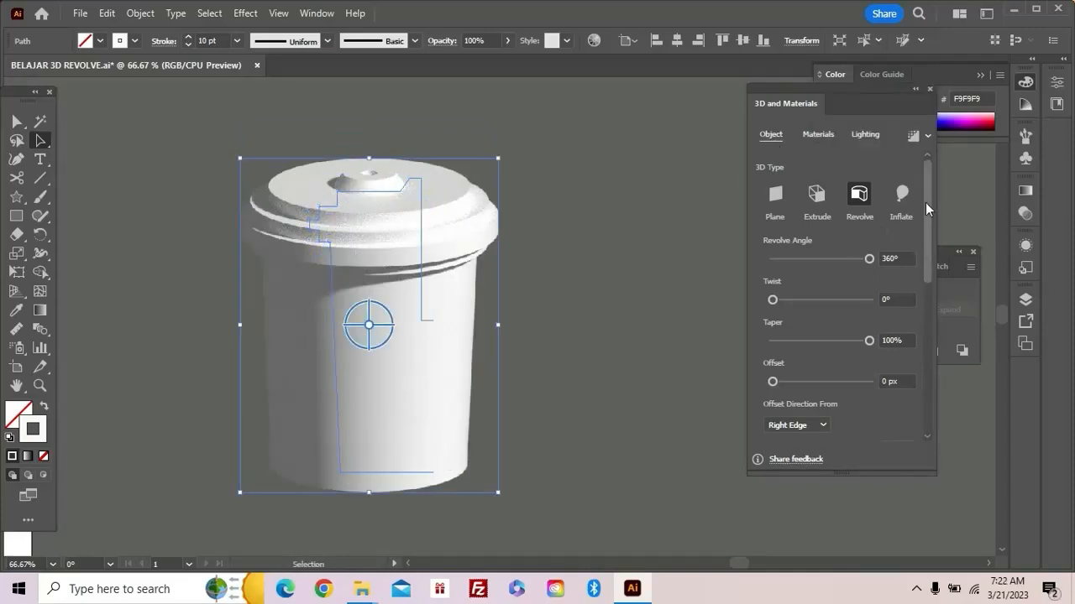
Orient the revolved cup with the Front rotation preset, set its Z rotation to 20°, and deselect it.
{"action": "left_click_drag", "start_coordinate": [926, 201], "coordinate": [926, 309]}
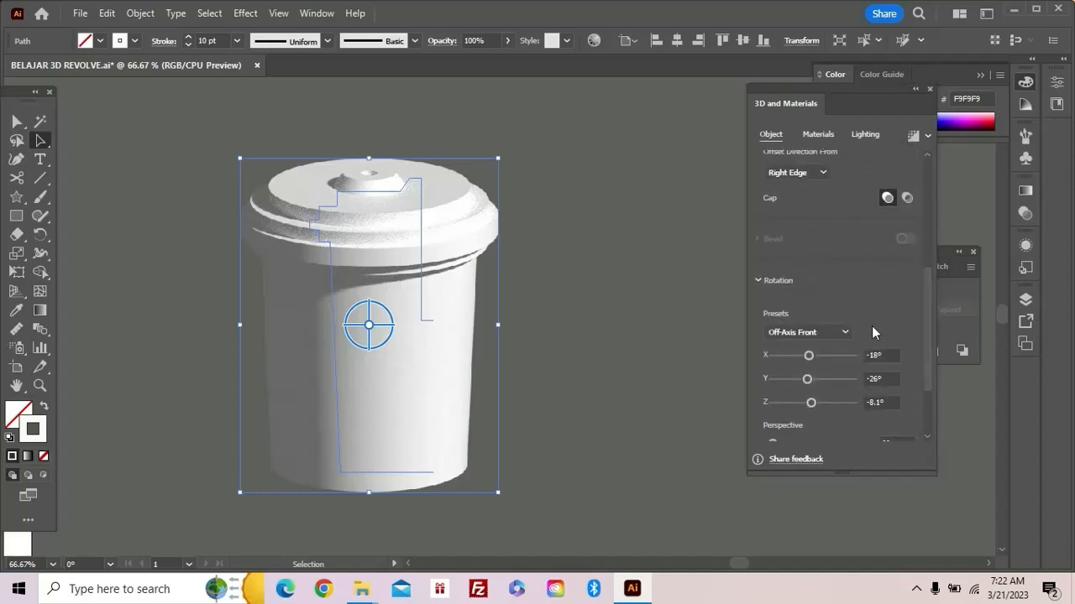
{"action": "left_click", "coordinate": [846, 332]}
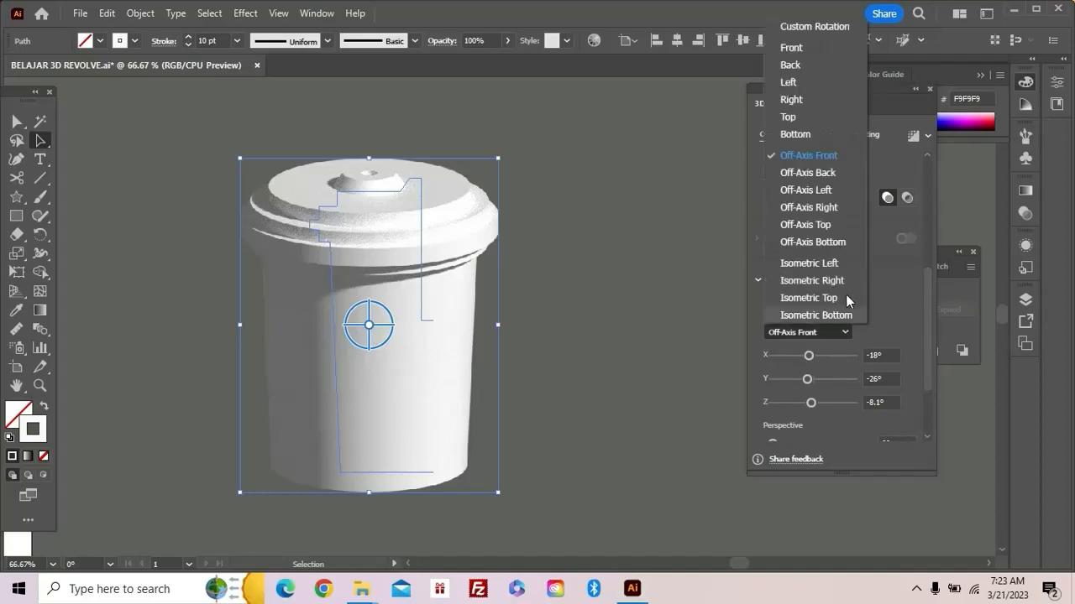
{"action": "left_click", "coordinate": [796, 51]}
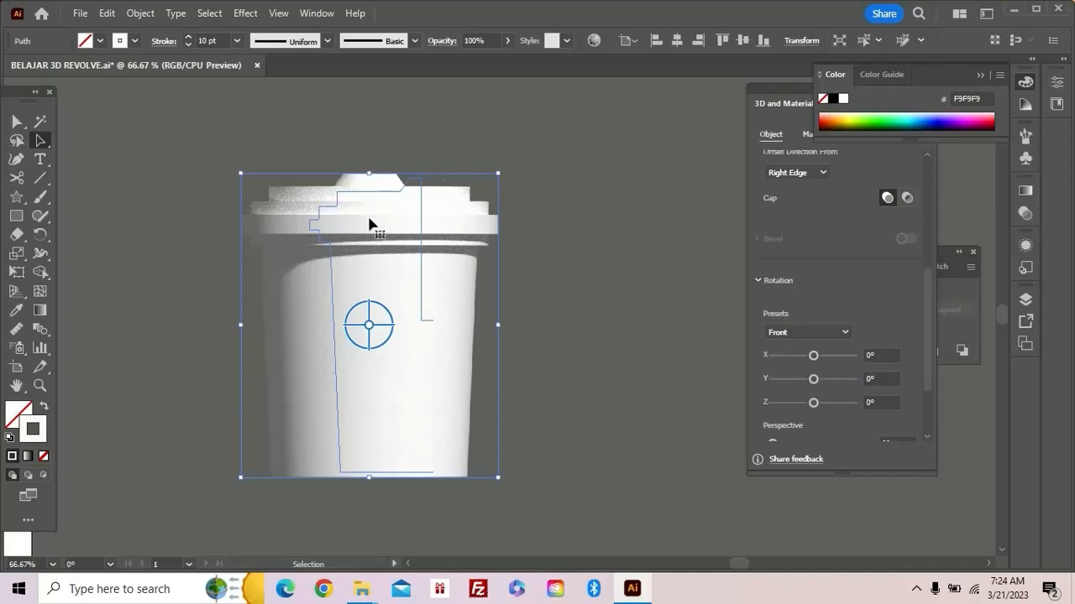
{"action": "left_click", "coordinate": [879, 403]}
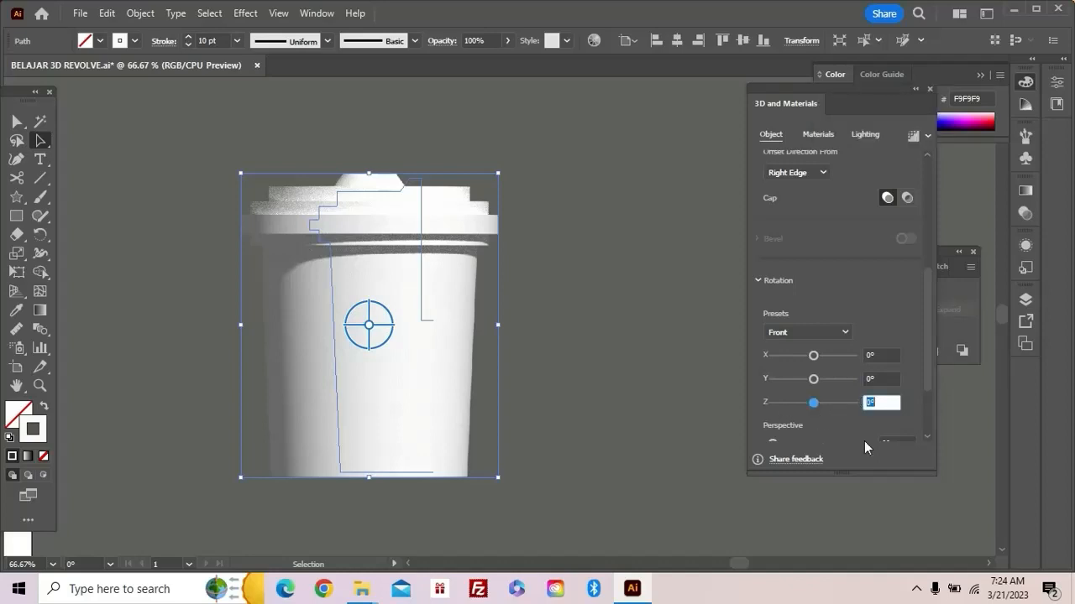
{"action": "type", "text": "20"}
{"action": "key", "text": "Return"}
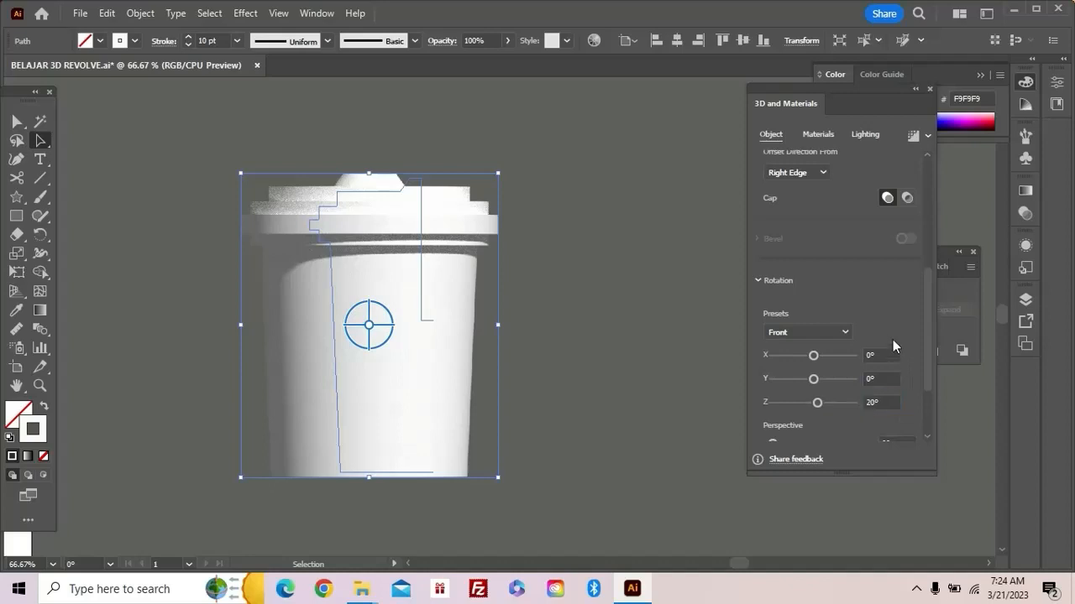
{"action": "left_click", "coordinate": [643, 236]}
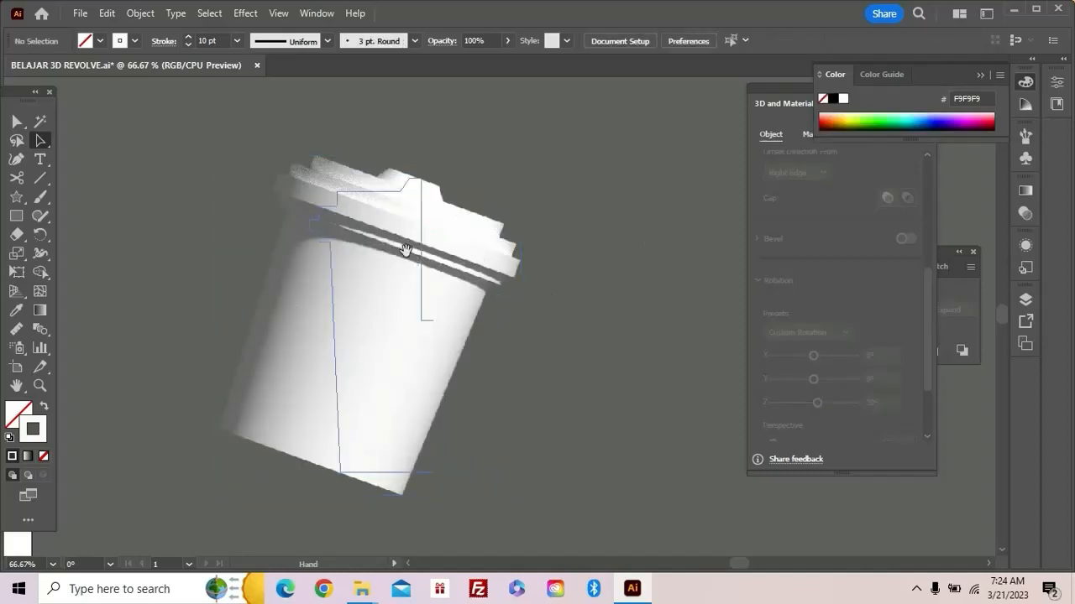
Duplicate the tilted cup and place the copy beside it, on the original's left.
{"action": "left_click_drag", "start_coordinate": [406, 250], "coordinate": [331, 256]}
{"action": "left_click_drag", "start_coordinate": [380, 231], "coordinate": [650, 231]}
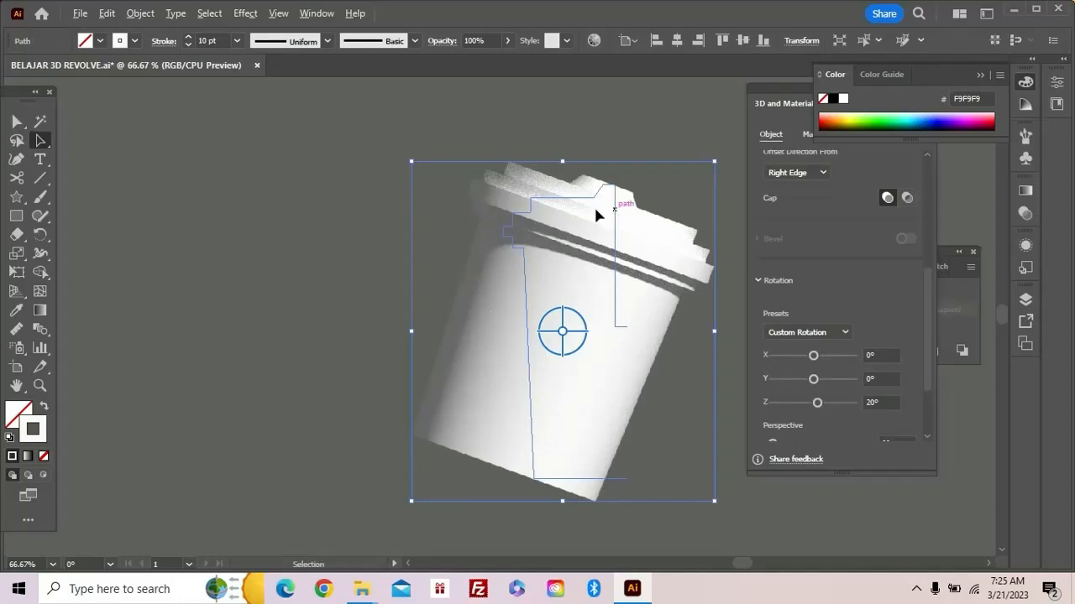
{"action": "left_click_drag", "start_coordinate": [595, 212], "coordinate": [213, 210]}
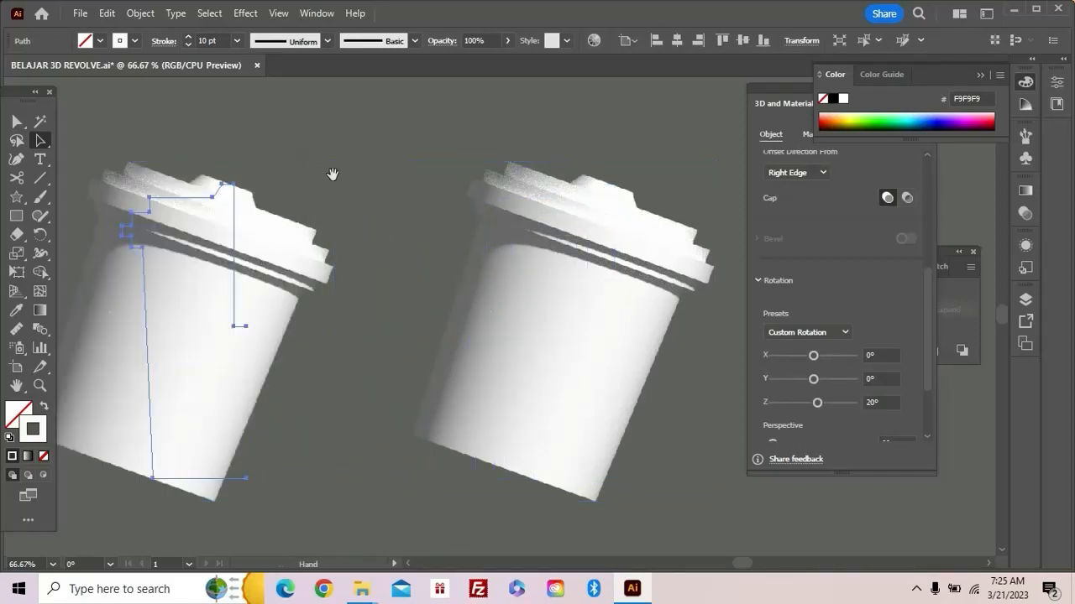
{"action": "scroll", "coordinate": [412, 175], "scroll_direction": "left", "scroll_amount": 3}
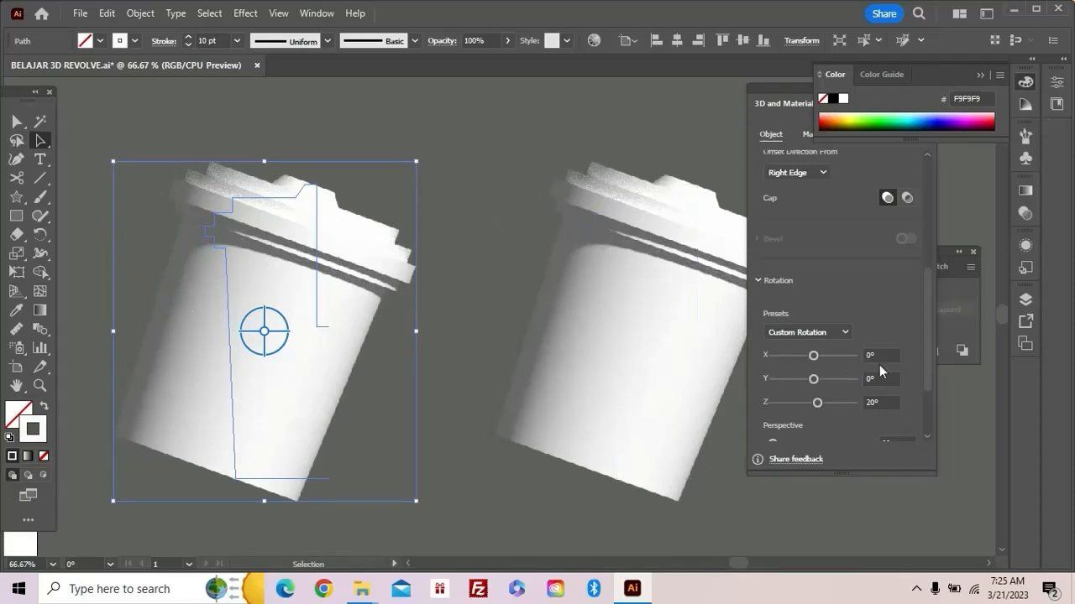
Rotate the left cup copy with the Isometric Right preset, set its Z rotation to -40°, and deselect it.
{"action": "left_click_drag", "start_coordinate": [931, 313], "coordinate": [928, 335]}
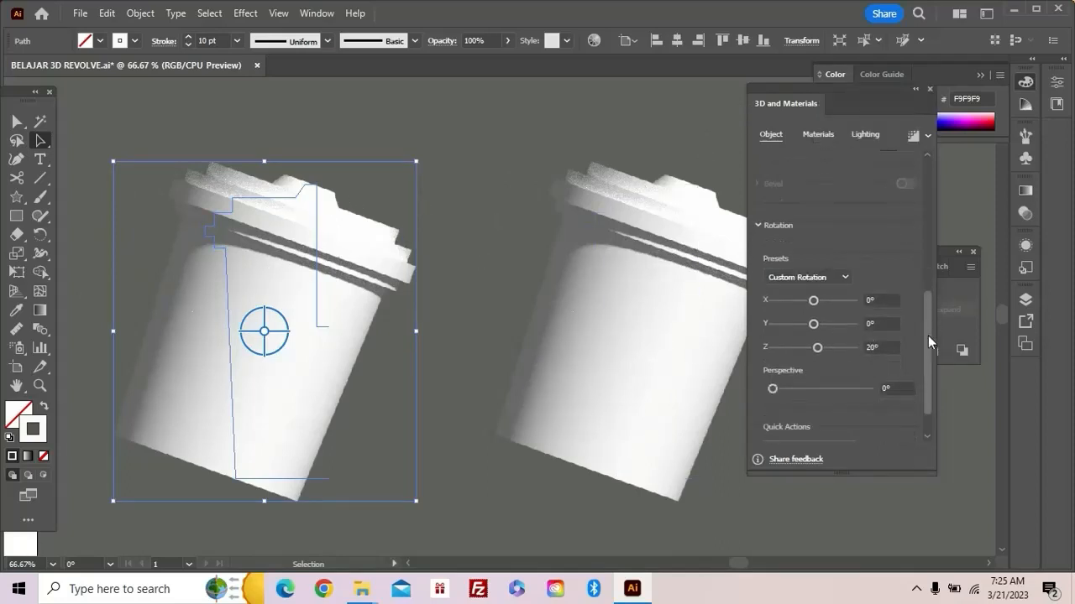
{"action": "left_click", "coordinate": [844, 278]}
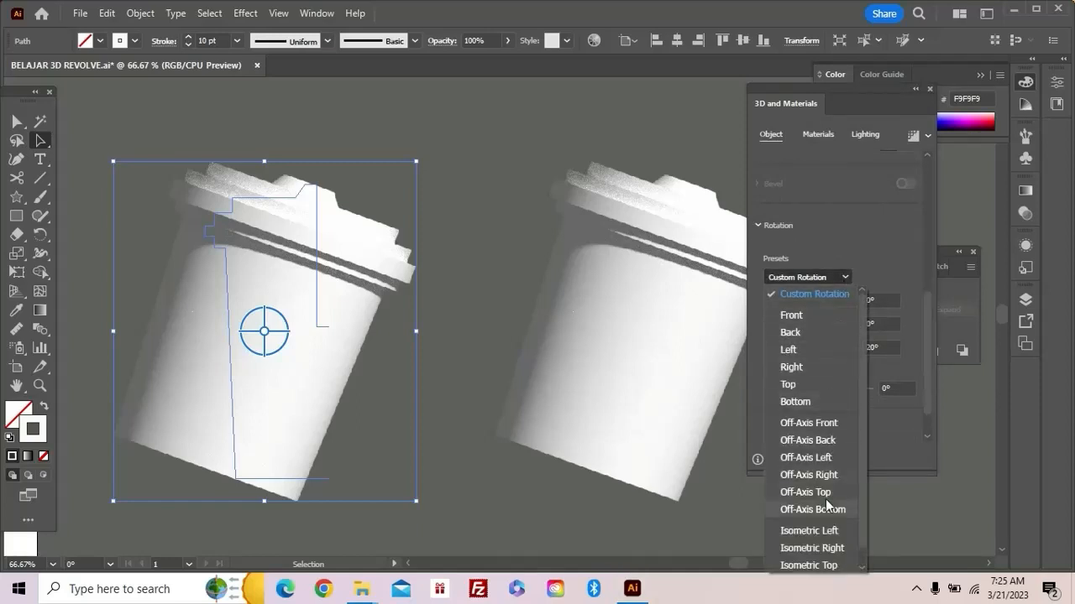
{"action": "left_click", "coordinate": [825, 548]}
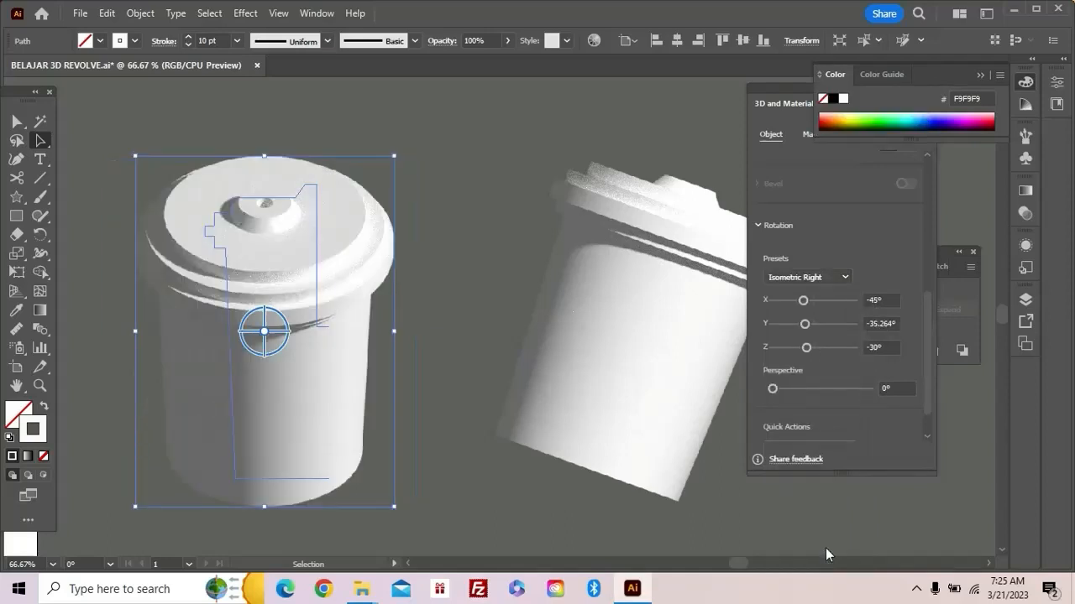
{"action": "left_click", "coordinate": [450, 277]}
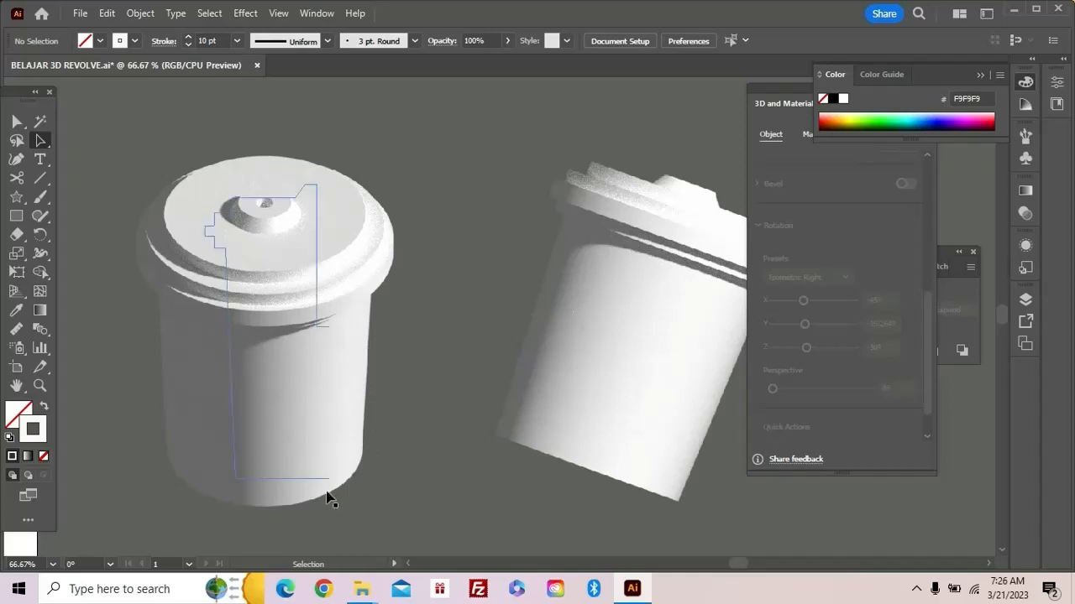
{"action": "left_click", "coordinate": [324, 193]}
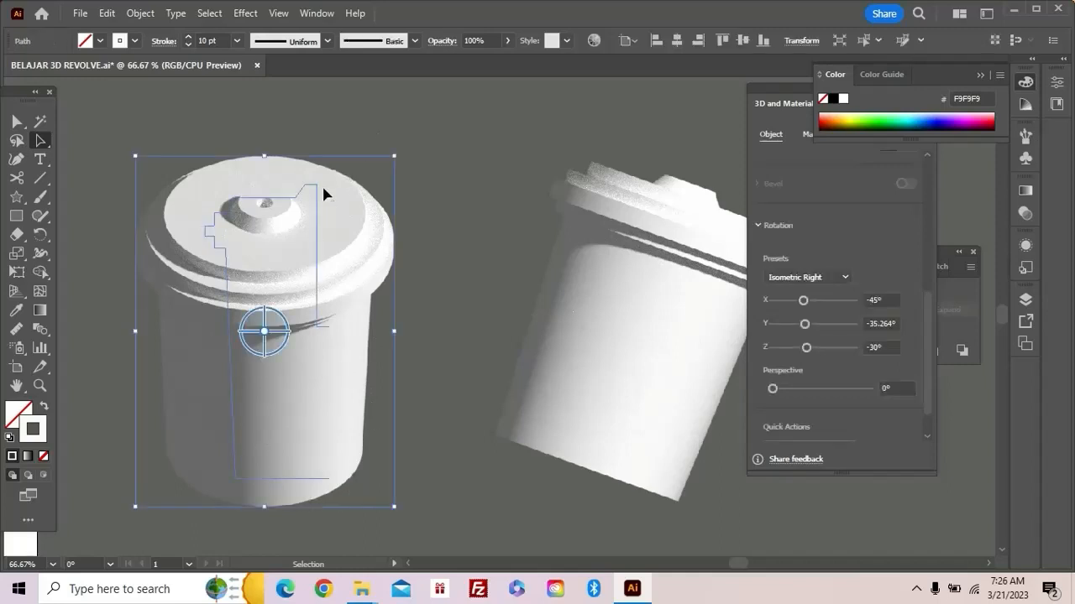
{"action": "left_click", "coordinate": [874, 348]}
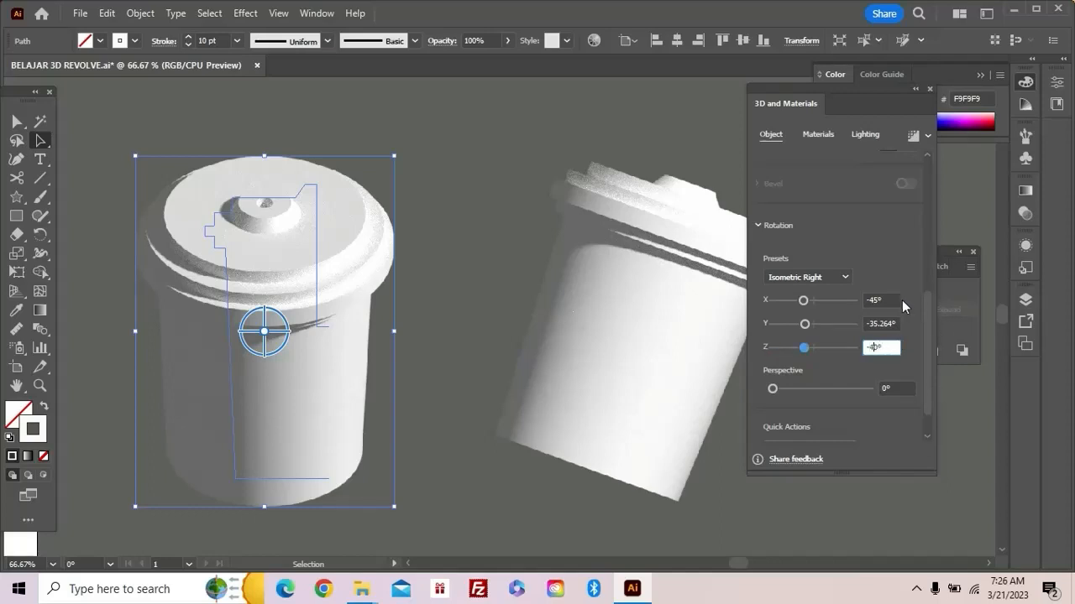
{"action": "key", "text": "Return"}
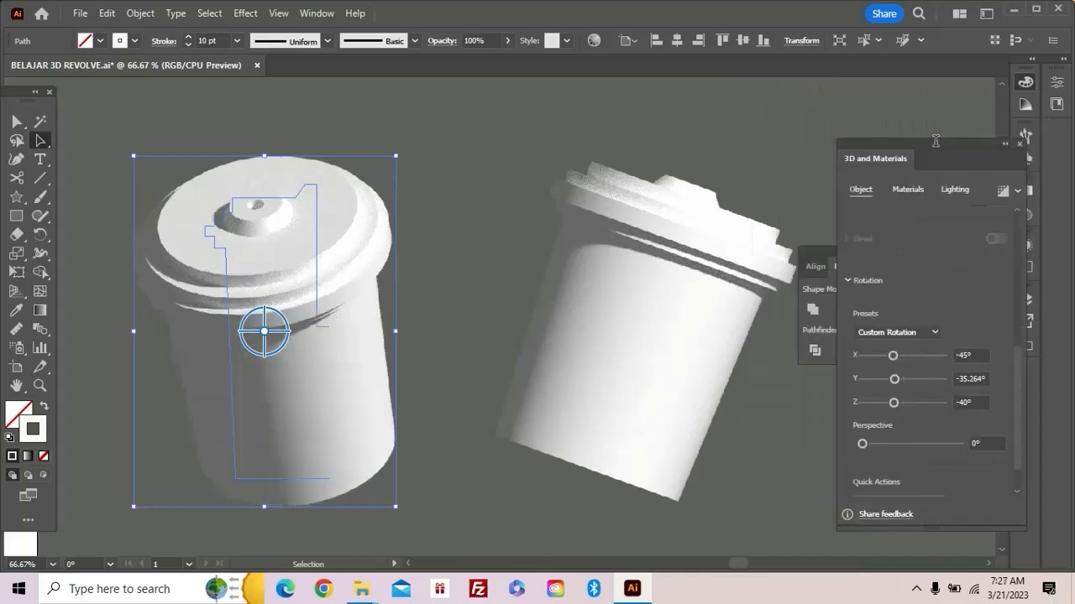
{"action": "key", "text": "a"}
{"action": "left_click", "coordinate": [461, 223]}
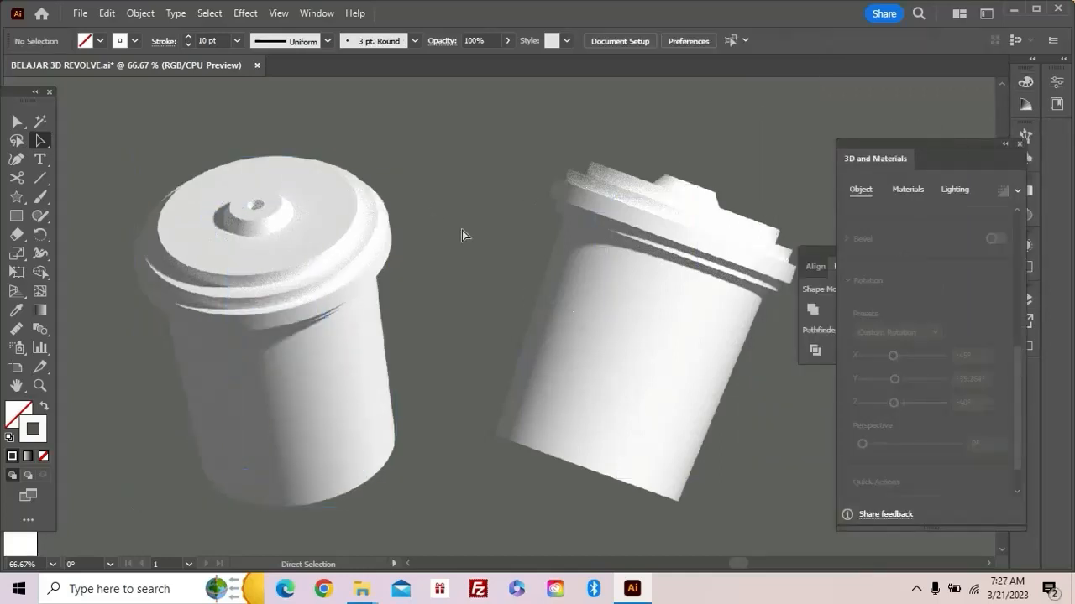
Move the left cup slightly to the right, closer to the other cup, and deselect it.
{"action": "key", "text": "z"}
{"action": "left_click", "coordinate": [474, 273], "text": "alt"}
{"action": "left_click", "coordinate": [487, 275], "text": "alt"}
{"action": "key", "text": "space"}
{"action": "left_click_drag", "start_coordinate": [487, 275], "coordinate": [467, 221]}
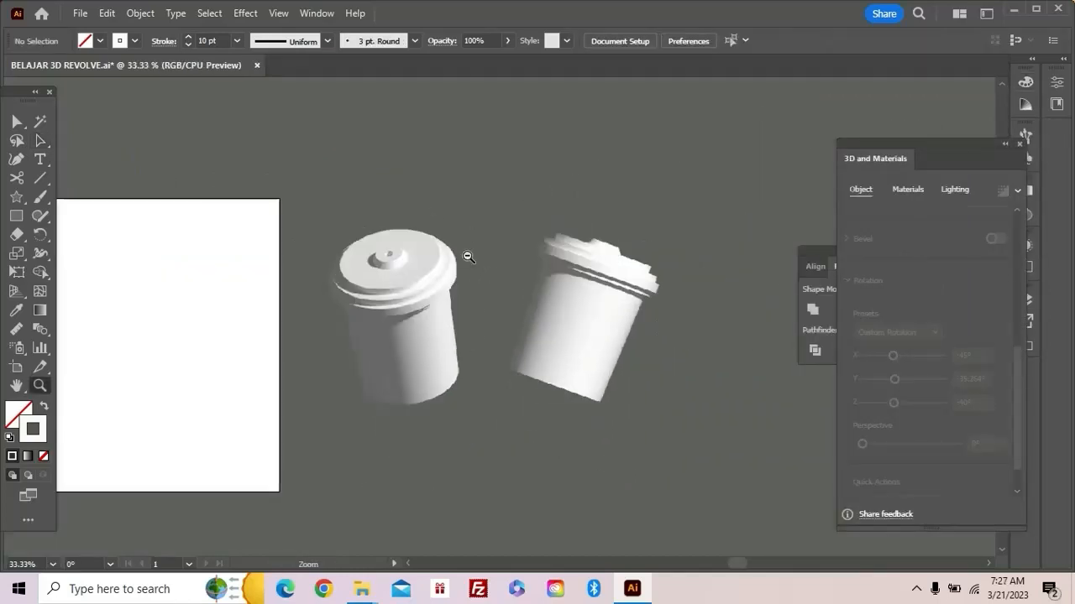
{"action": "left_click", "coordinate": [468, 256], "text": "alt"}
{"action": "key", "text": "space"}
{"action": "left_click_drag", "start_coordinate": [475, 270], "coordinate": [502, 218]}
{"action": "key", "text": "a"}
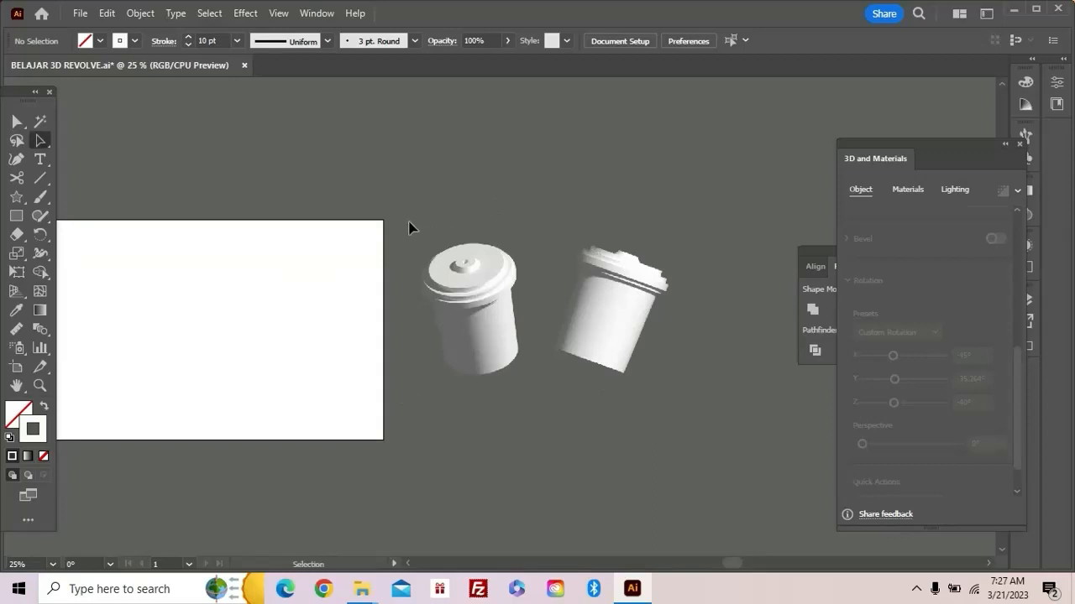
{"action": "left_click_drag", "start_coordinate": [409, 222], "coordinate": [474, 294]}
{"action": "mouse_move", "coordinate": [521, 372]}
{"action": "left_mouse_down"}
{"action": "mouse_move", "coordinate": [528, 392]}
{"action": "mouse_move", "coordinate": [520, 374]}
{"action": "left_mouse_up"}
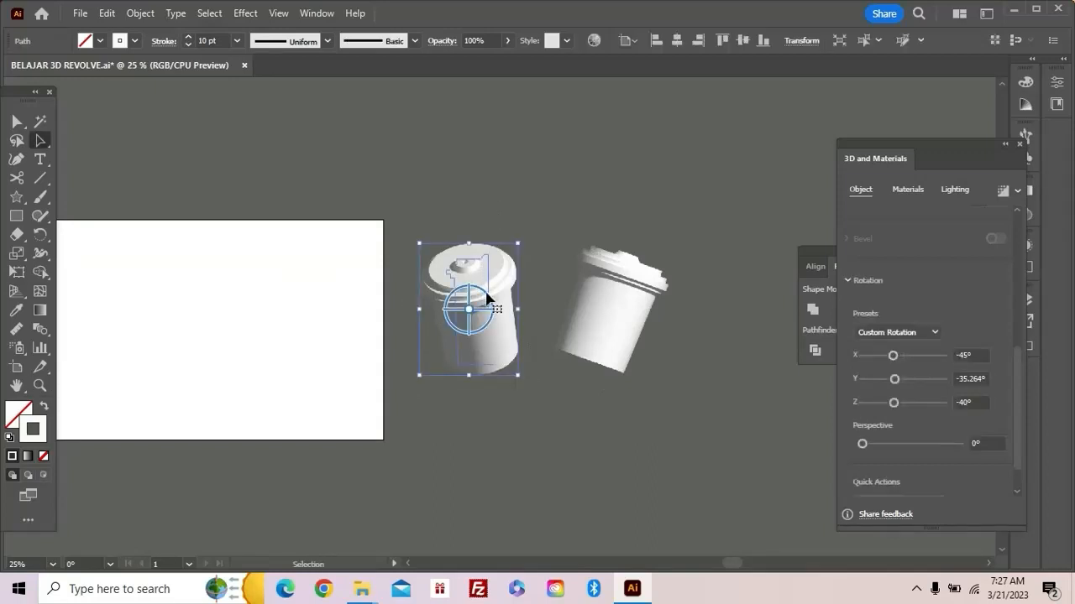
{"action": "left_click_drag", "start_coordinate": [492, 287], "coordinate": [513, 287]}
{"action": "left_click_drag", "start_coordinate": [538, 223], "coordinate": [541, 190]}
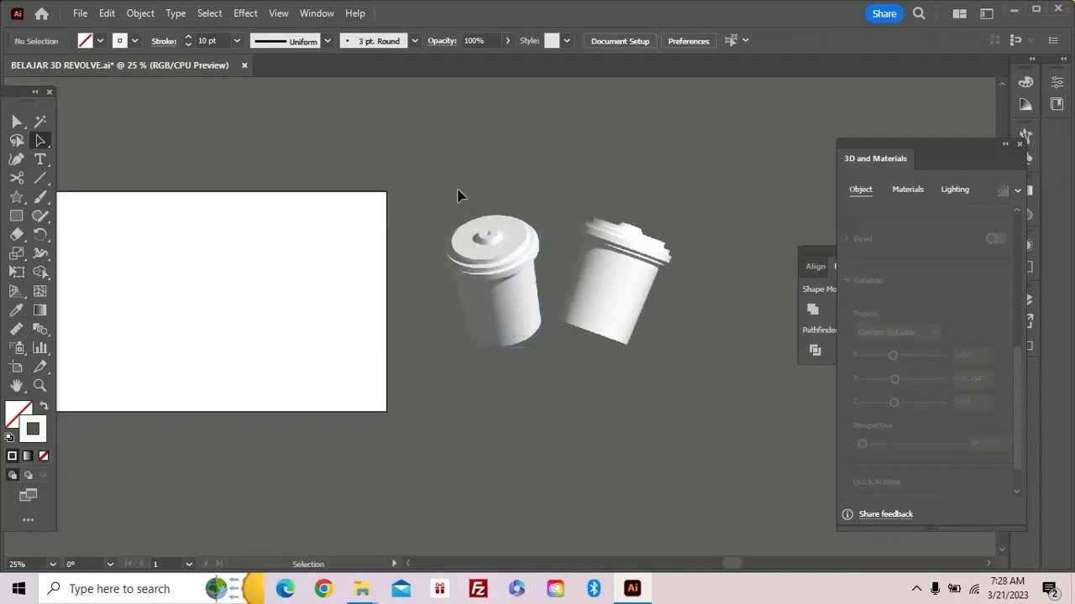
{"action": "key", "text": "z"}
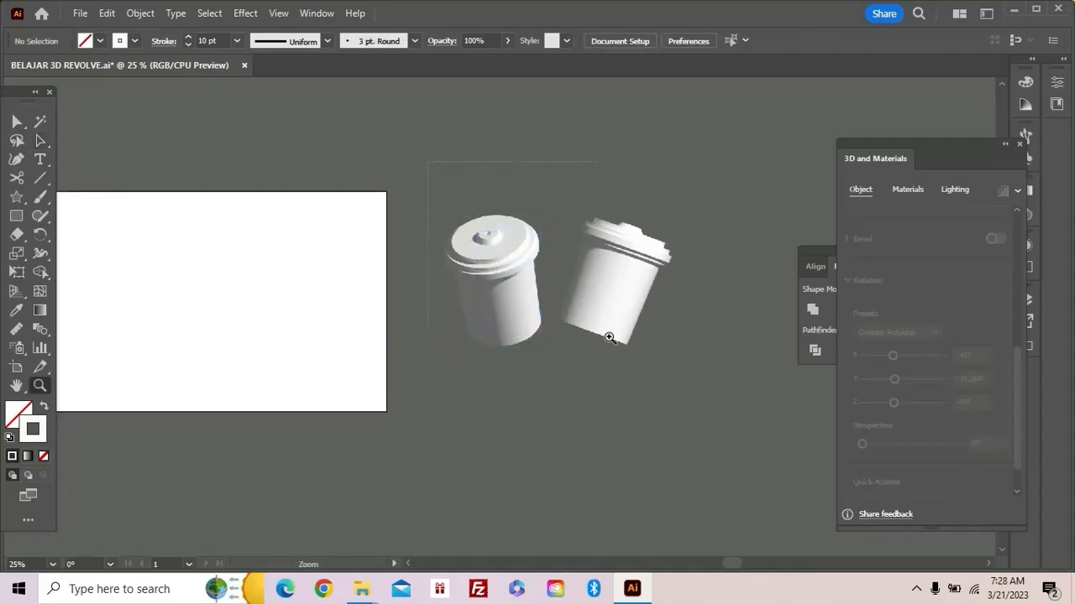
{"action": "left_click_drag", "start_coordinate": [610, 337], "coordinate": [695, 390]}
{"action": "left_click", "coordinate": [557, 362], "text": "alt"}
{"action": "left_click", "coordinate": [476, 311], "text": "alt"}
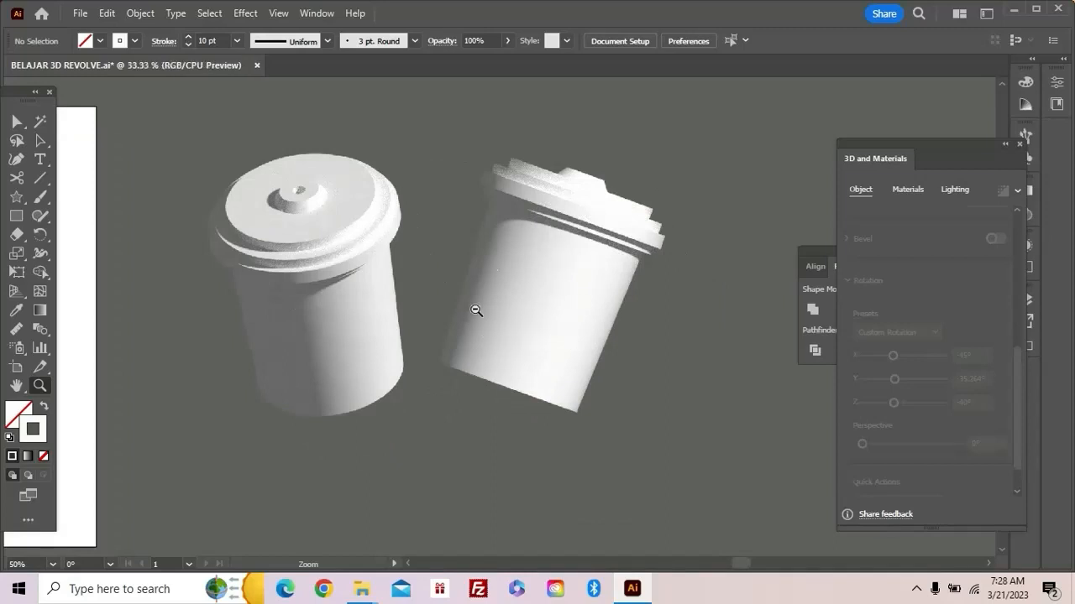
{"action": "left_click_drag", "start_coordinate": [450, 288], "coordinate": [569, 313]}
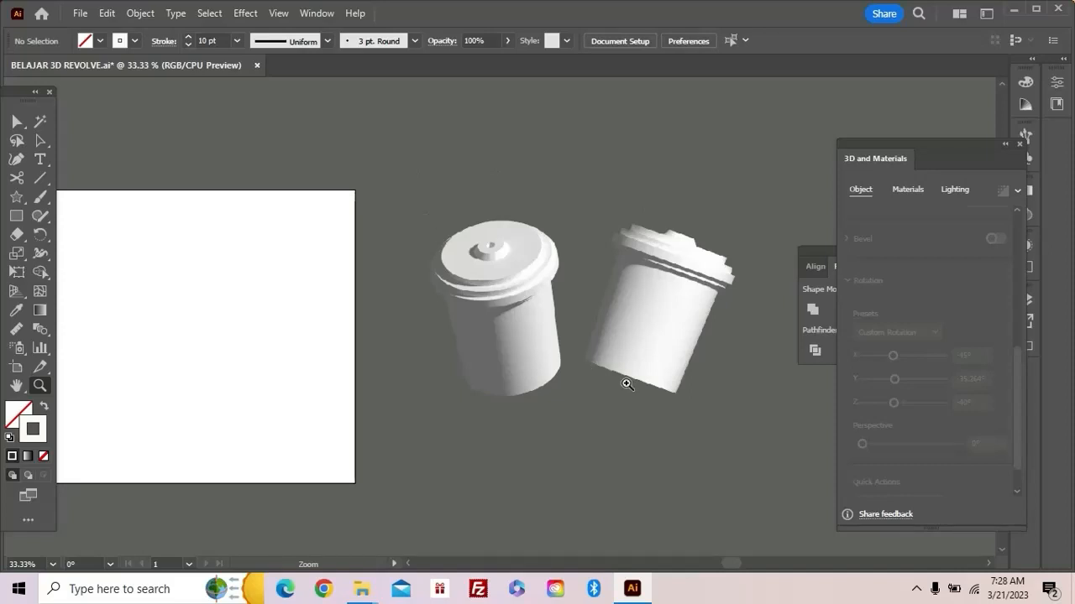
{"action": "left_click_drag", "start_coordinate": [549, 371], "coordinate": [572, 359]}
{"action": "left_click", "coordinate": [556, 354], "text": "alt"}
{"action": "left_click_drag", "start_coordinate": [501, 354], "coordinate": [554, 355]}
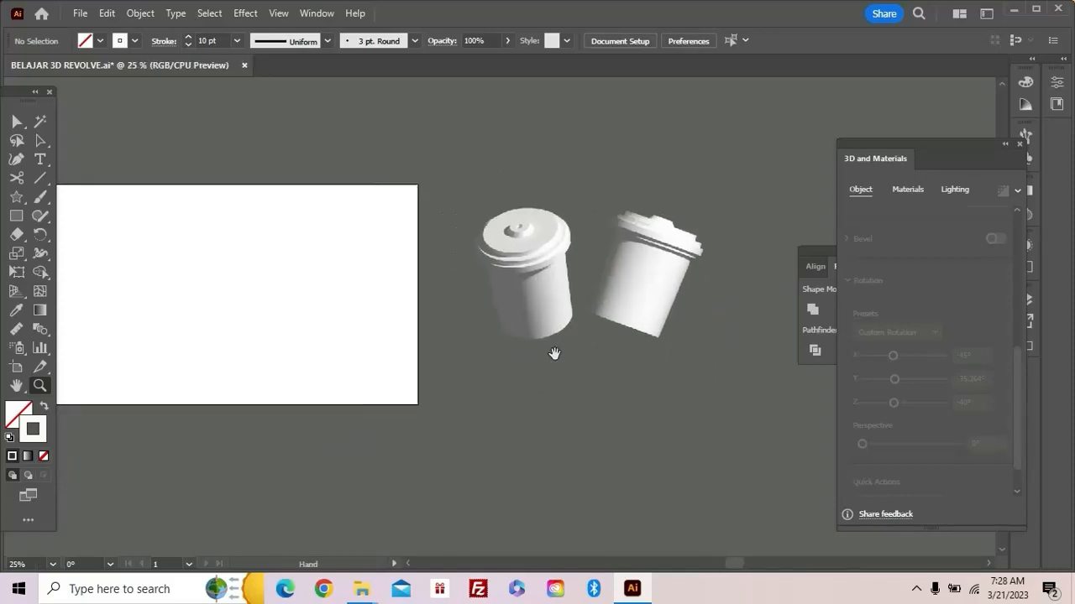
Draw a rectangle covering the whole artboard as the mockup's background.
{"action": "left_click_drag", "start_coordinate": [333, 301], "coordinate": [412, 289]}
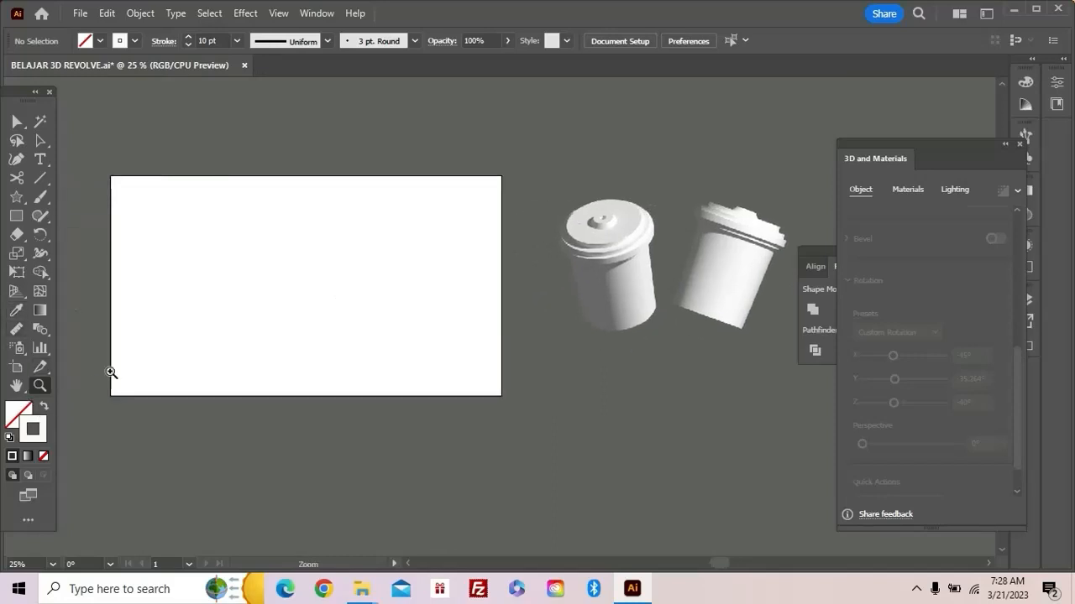
{"action": "left_click", "coordinate": [16, 216]}
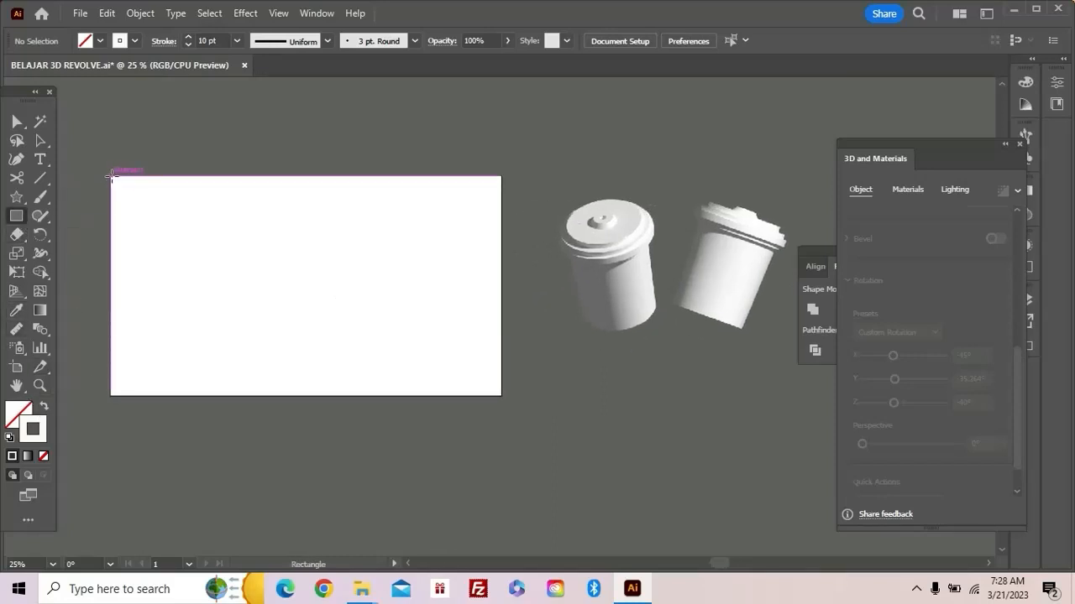
{"action": "mouse_move", "coordinate": [112, 176]}
{"action": "left_mouse_down"}
{"action": "mouse_move", "coordinate": [255, 268]}
{"action": "mouse_move", "coordinate": [503, 397]}
{"action": "left_mouse_up"}
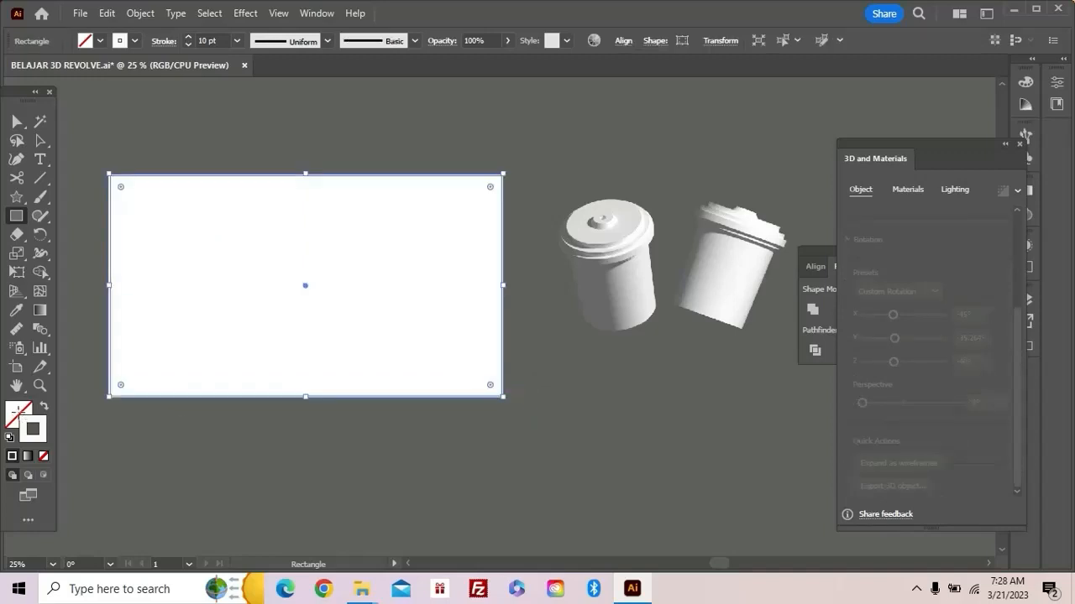
Fill the background rectangle with a bright yellow at hue 53°.
{"action": "double_click", "coordinate": [20, 417]}
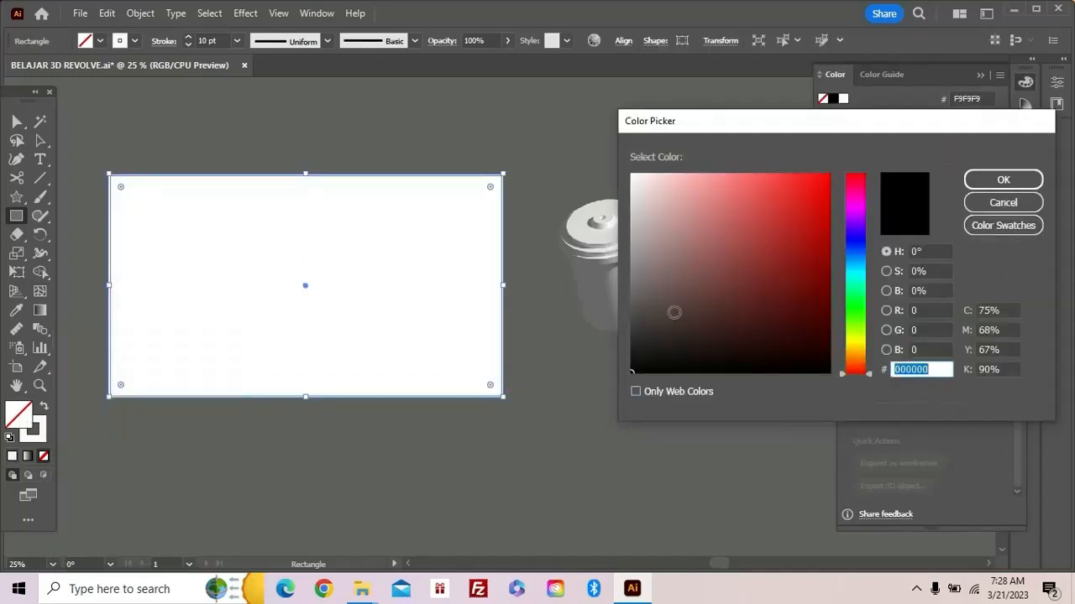
{"action": "left_click", "coordinate": [852, 345]}
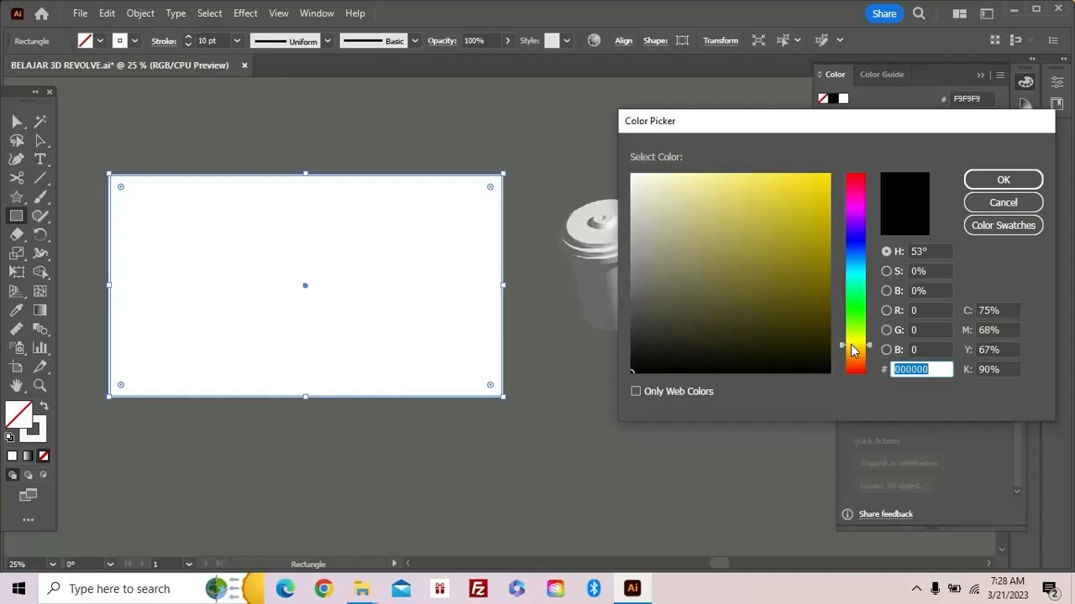
{"action": "left_click", "coordinate": [777, 180]}
{"action": "left_click", "coordinate": [1003, 179]}
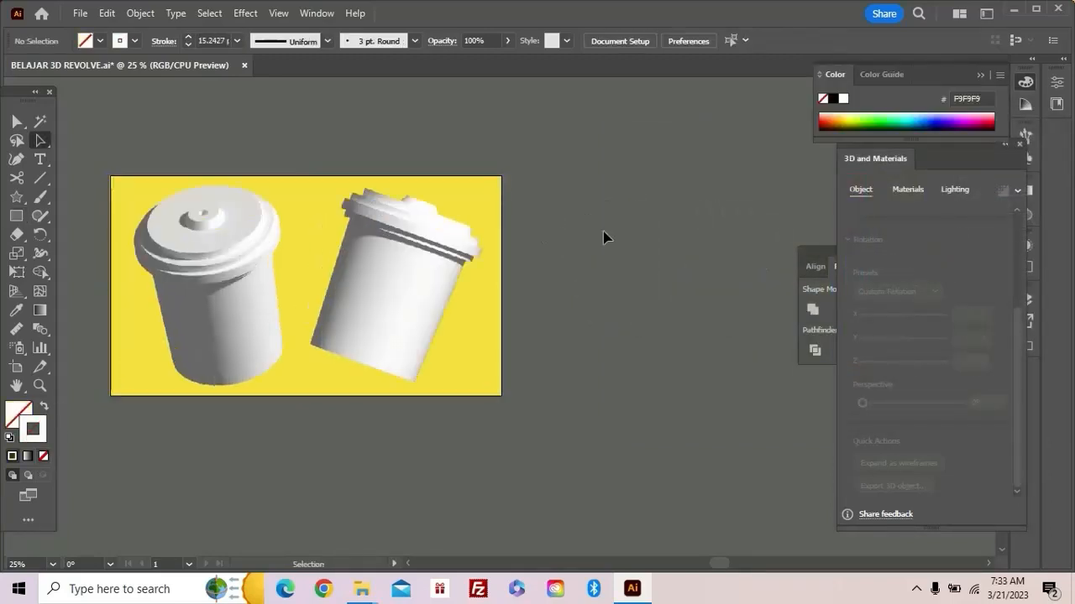
Export the finished cup mockup as a JPEG named BELAJAR 3D REVOLVE into the 3D Mock UP folder.
{"action": "key", "text": "z"}
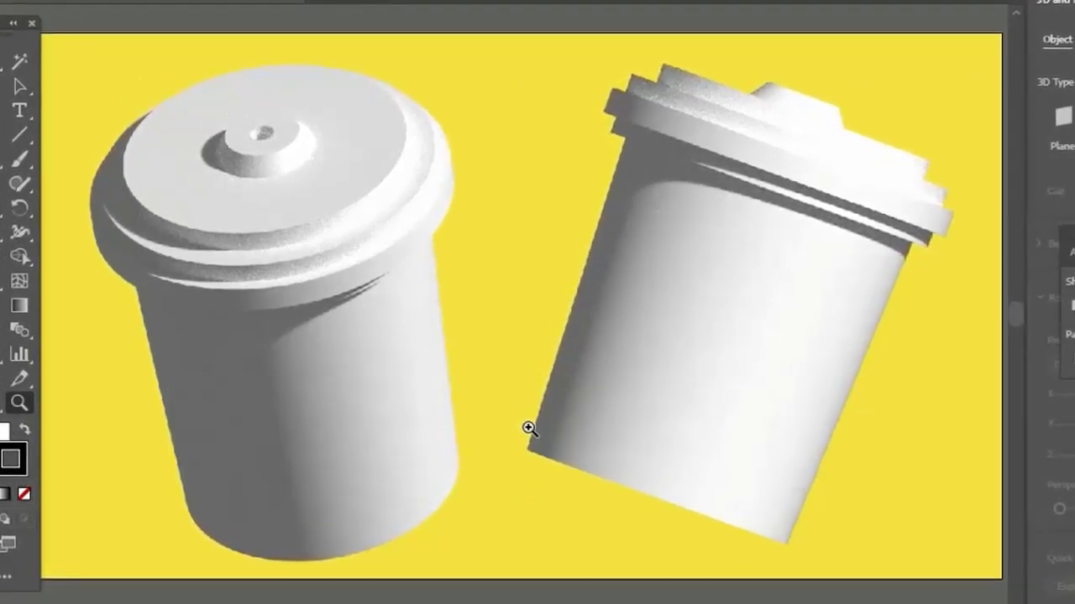
{"action": "left_click", "coordinate": [503, 379], "text": "alt"}
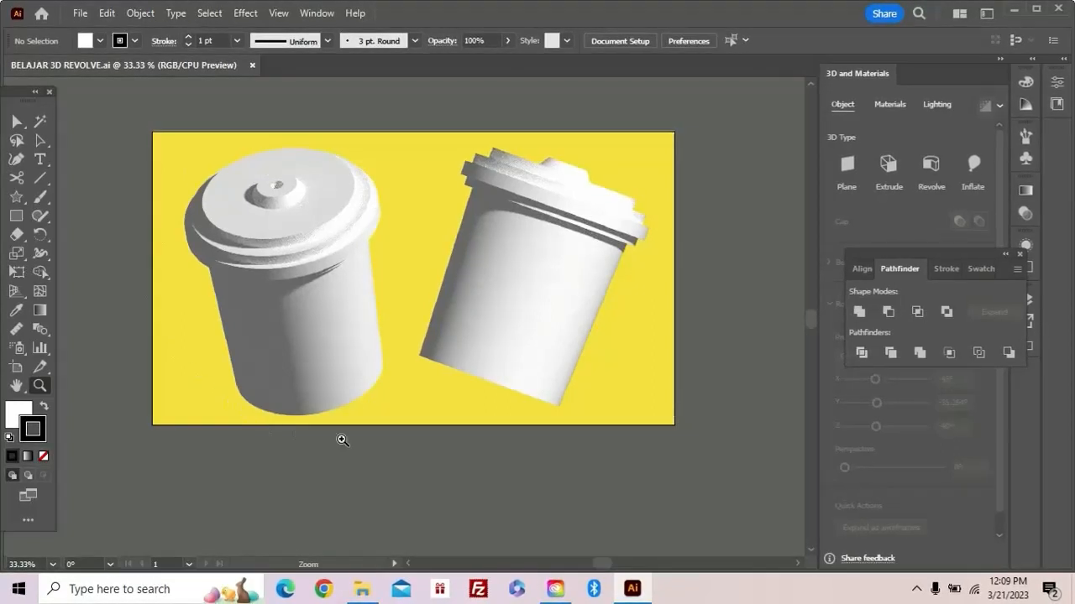
{"action": "left_click", "coordinate": [80, 12]}
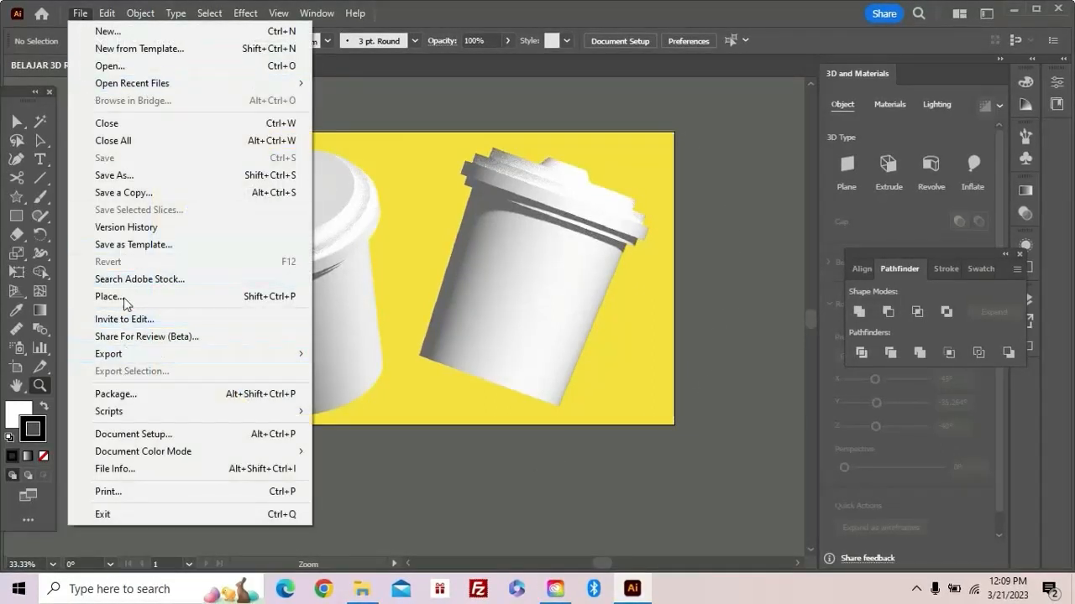
{"action": "mouse_move", "coordinate": [224, 356]}
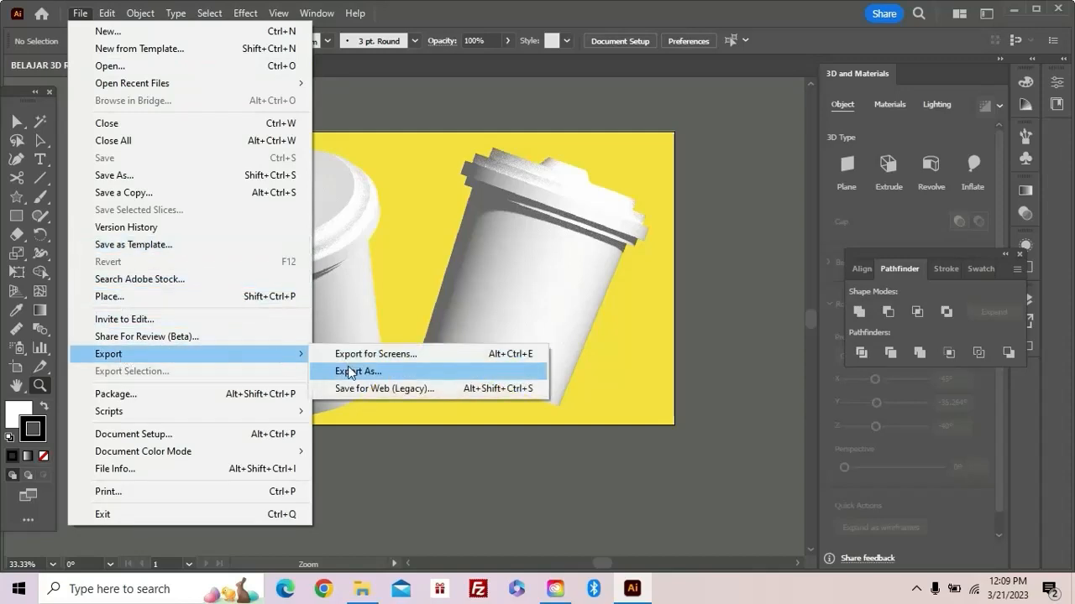
{"action": "left_click", "coordinate": [344, 371]}
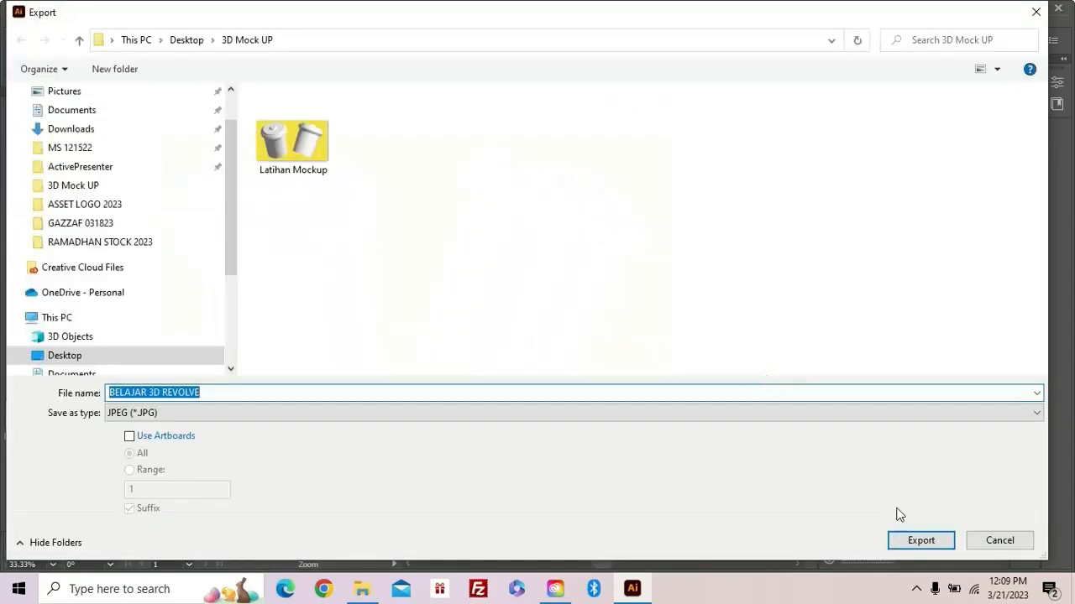
{"action": "left_click", "coordinate": [920, 540]}
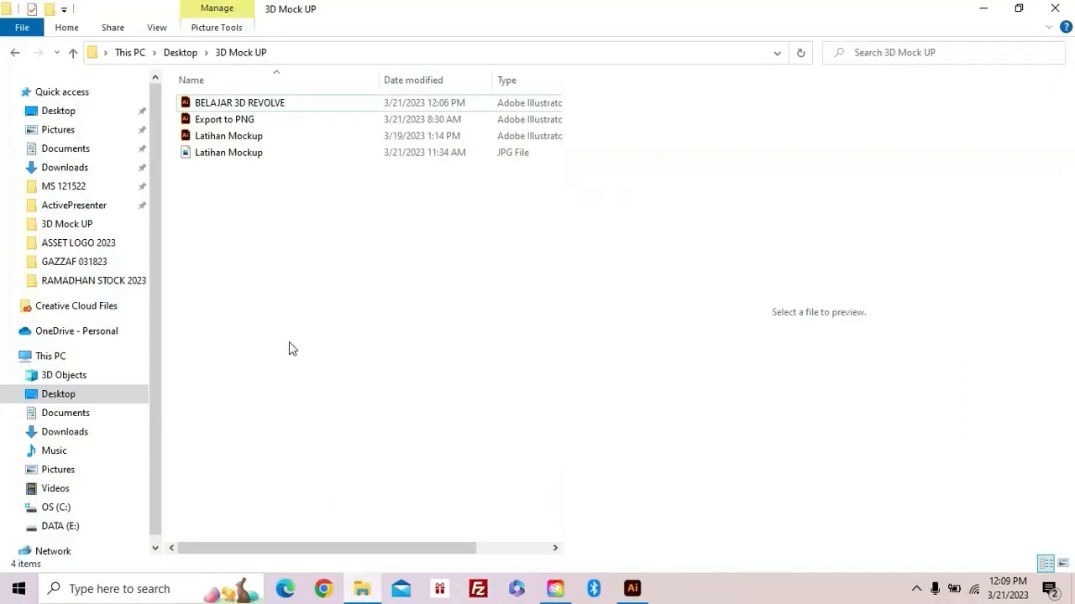
Preview the Latihan Mockup JPG in the 3D Mock UP folder in File Explorer.
{"action": "left_click", "coordinate": [251, 156]}
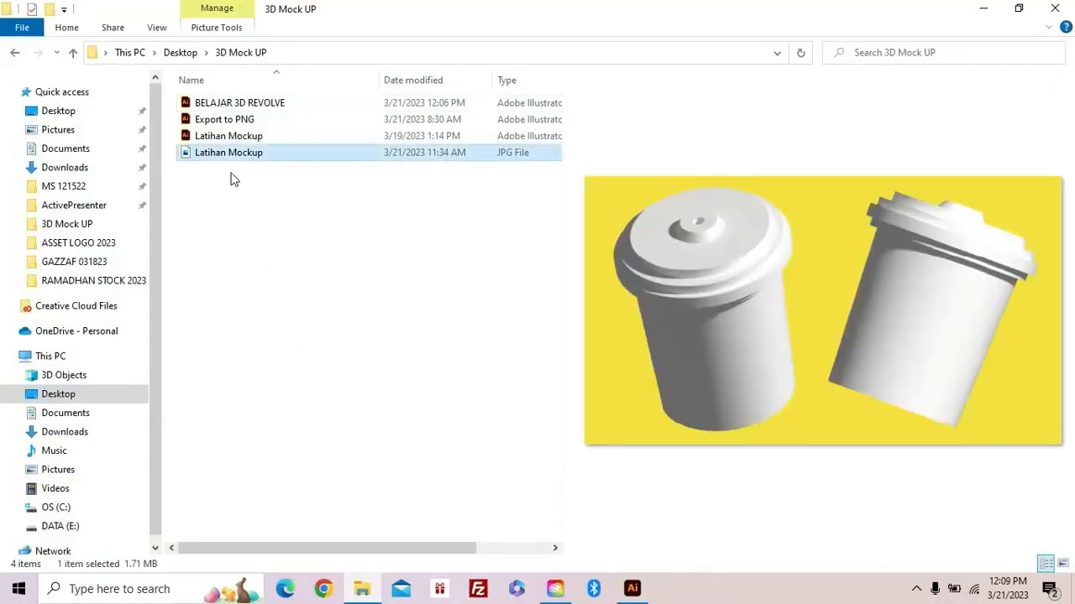
{"action": "mouse_move", "coordinate": [261, 159]}
{"action": "key", "text": "alt+Tab"}
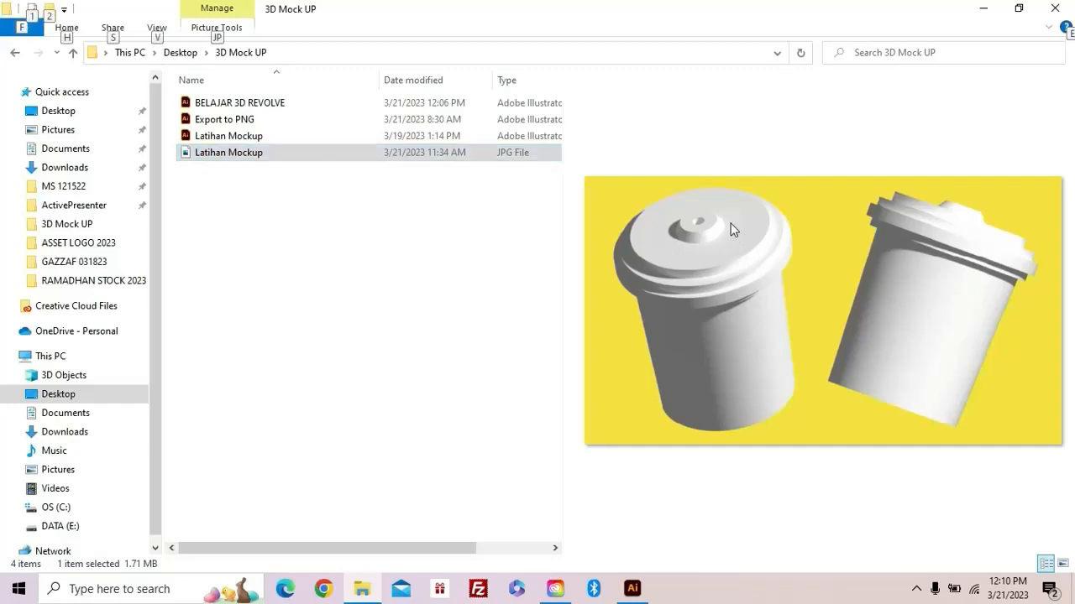